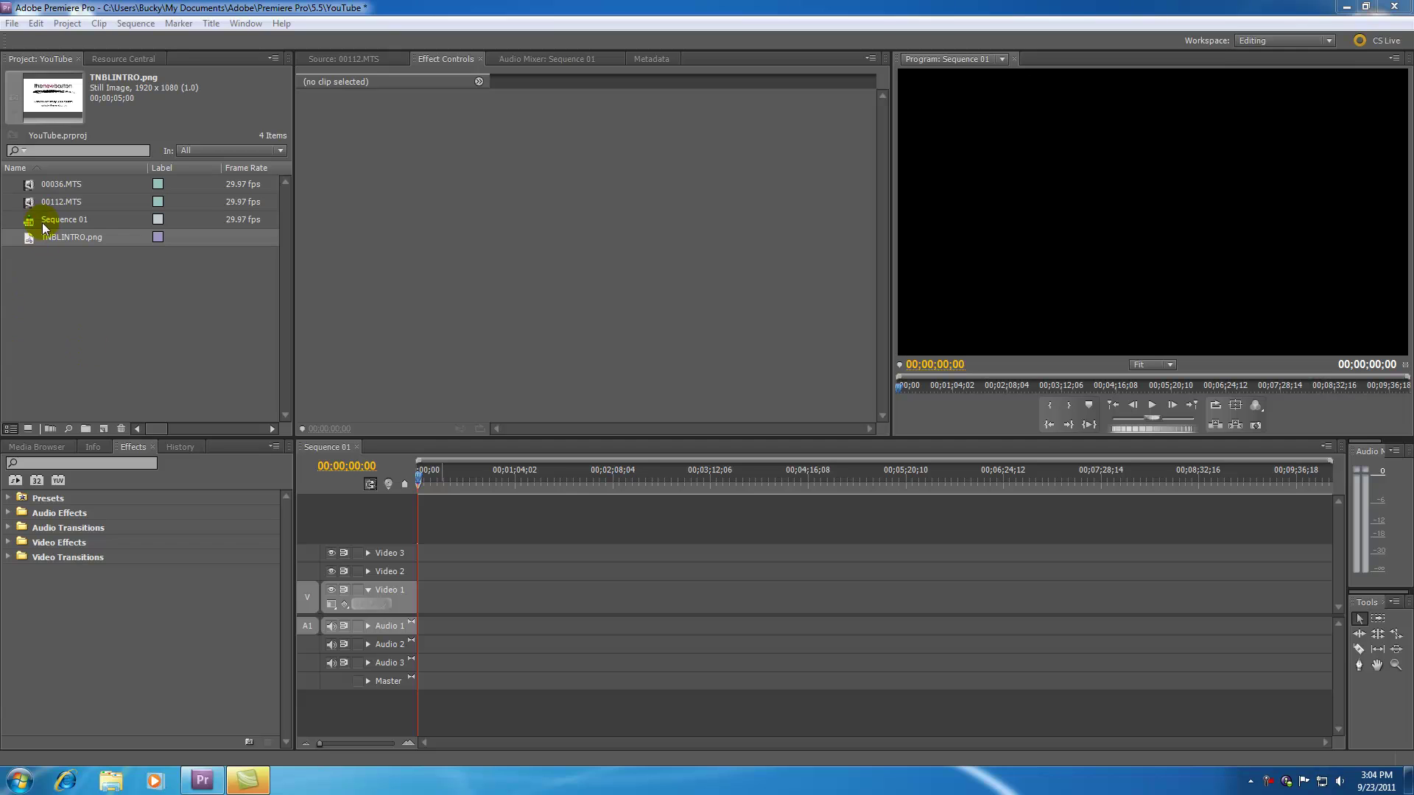
Drop 00036.MTS at the start of Sequence 01 and scrub the playhead to 00;04;11;21.
click(29, 185)
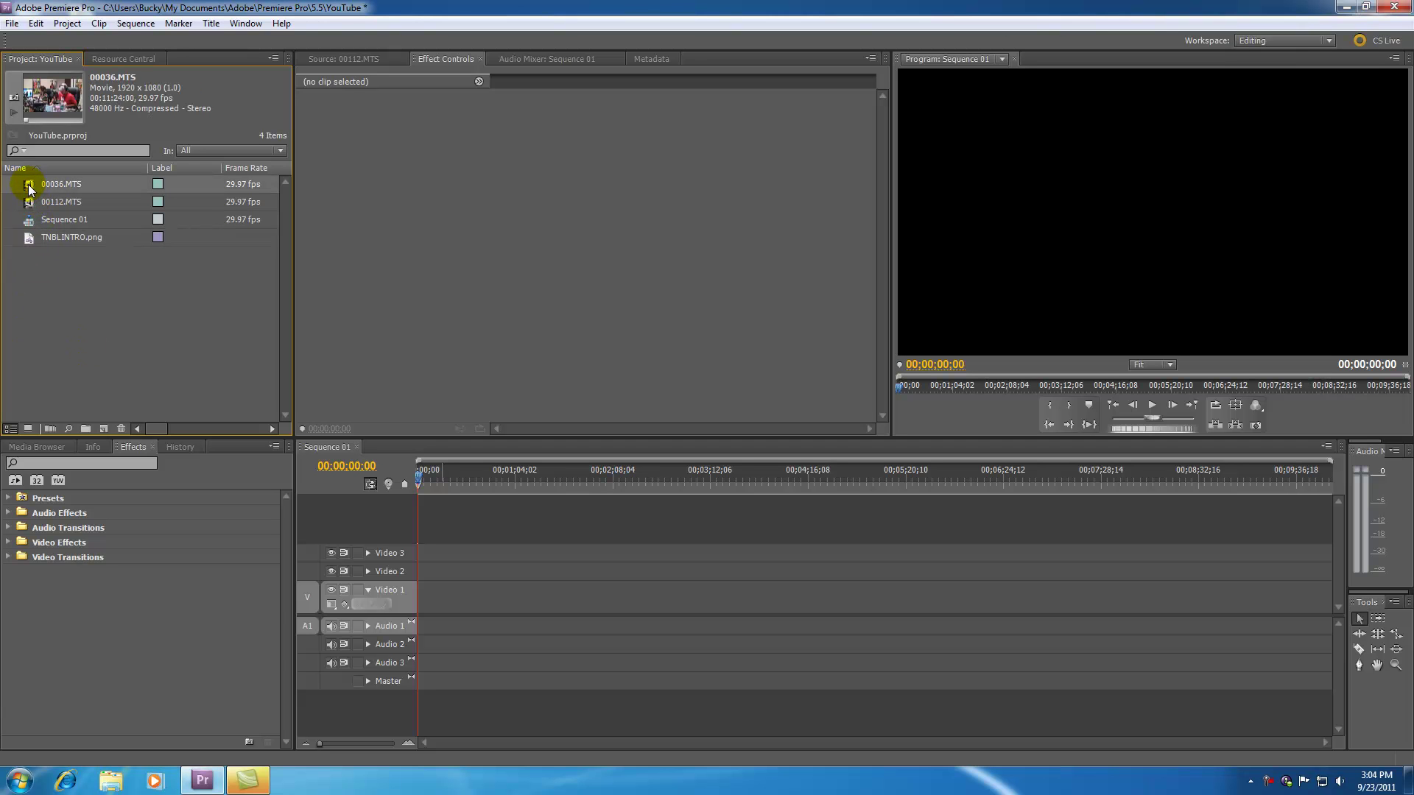
drag(30, 185, 383, 599)
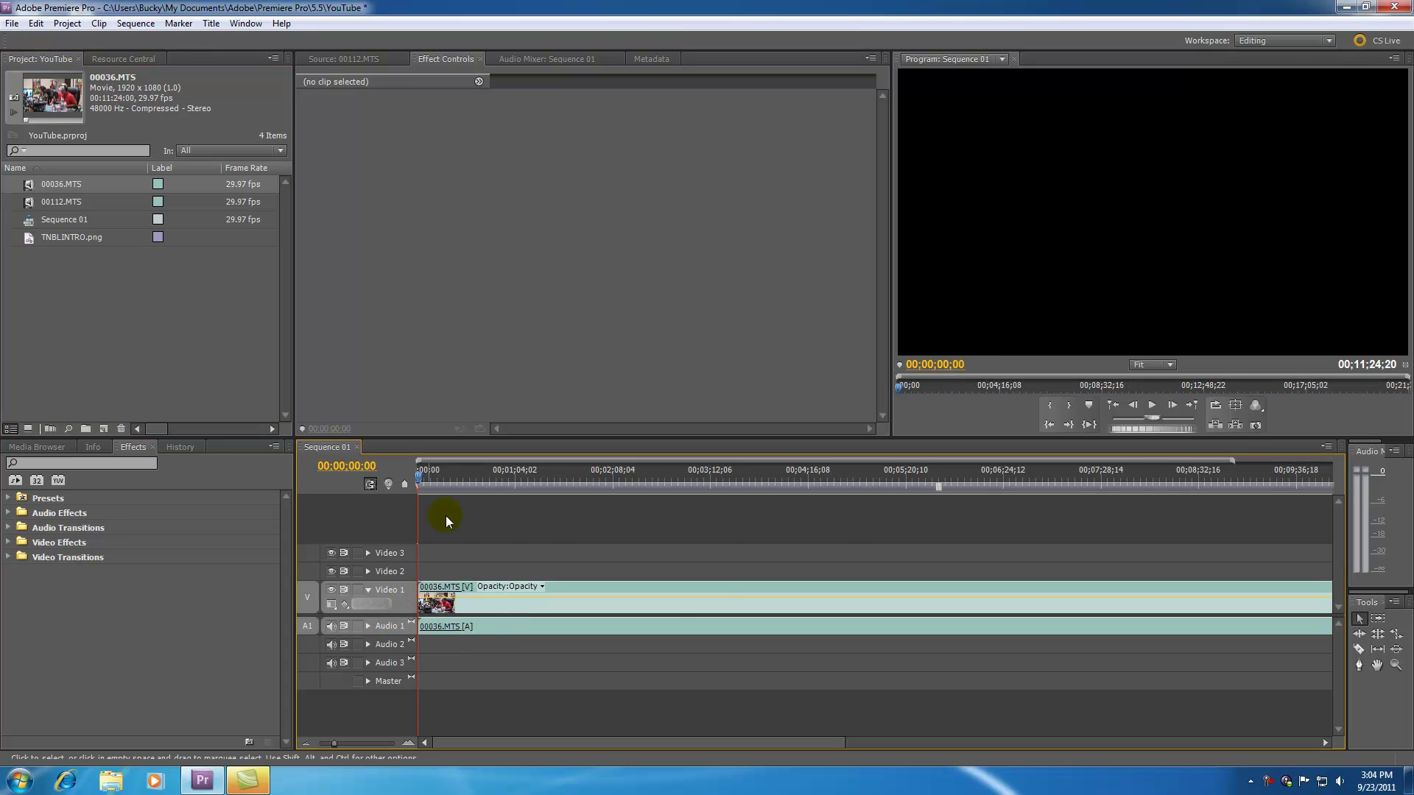
drag(480, 482, 735, 485)
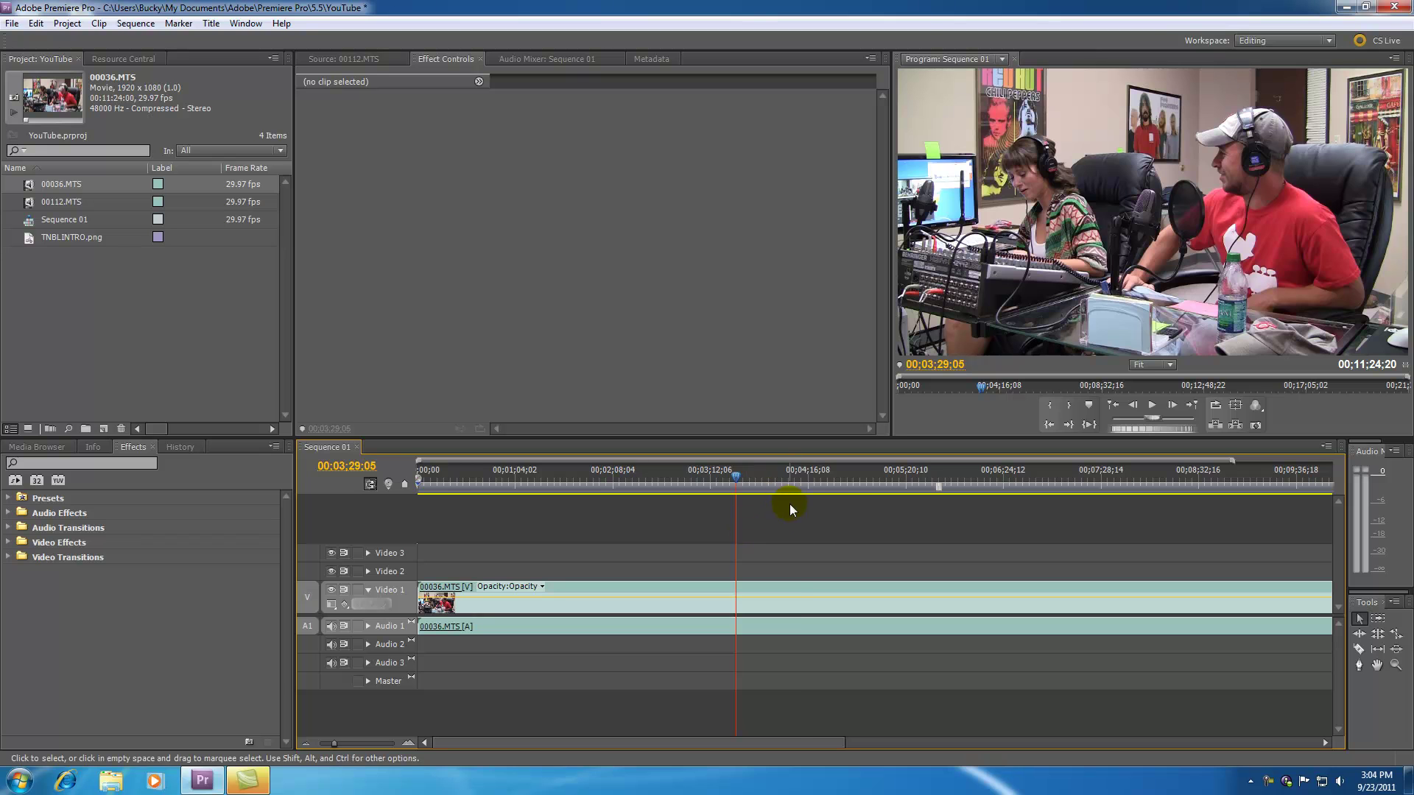
drag(788, 474, 803, 479)
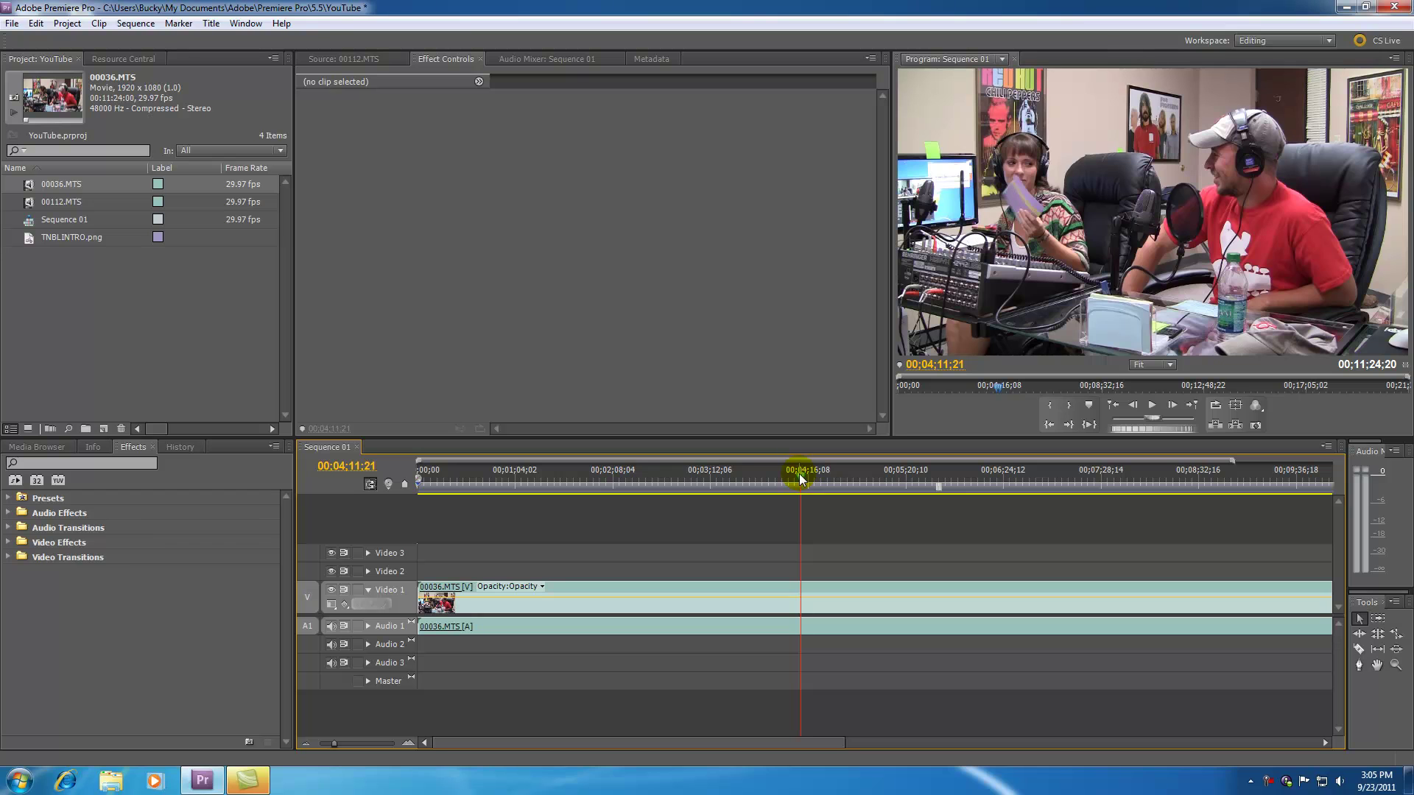
Browse the Effects panel, toggling the Presets, Video Effects and Video Transitions categories.
click(111, 449)
click(126, 448)
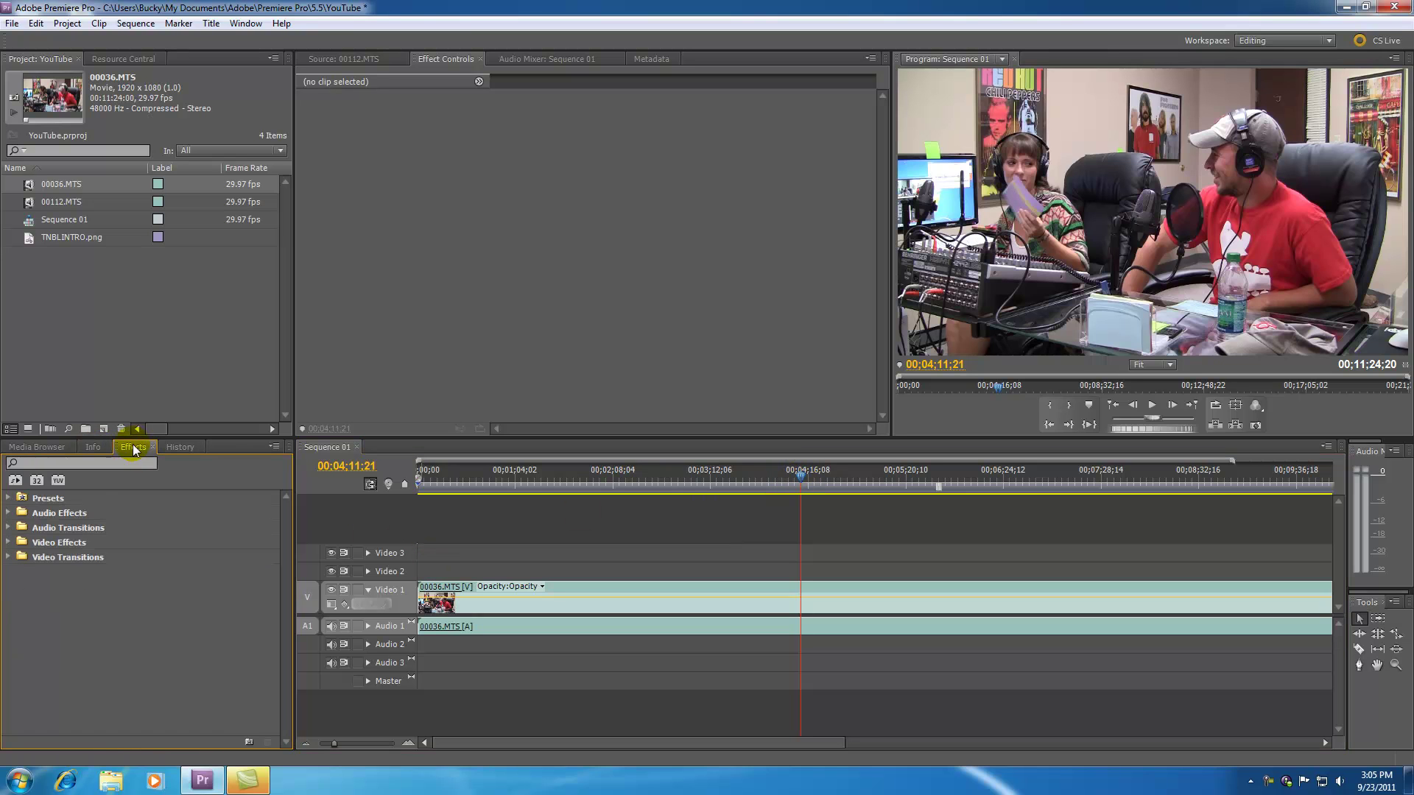
click(8, 542)
click(8, 543)
click(9, 499)
click(9, 499)
click(10, 557)
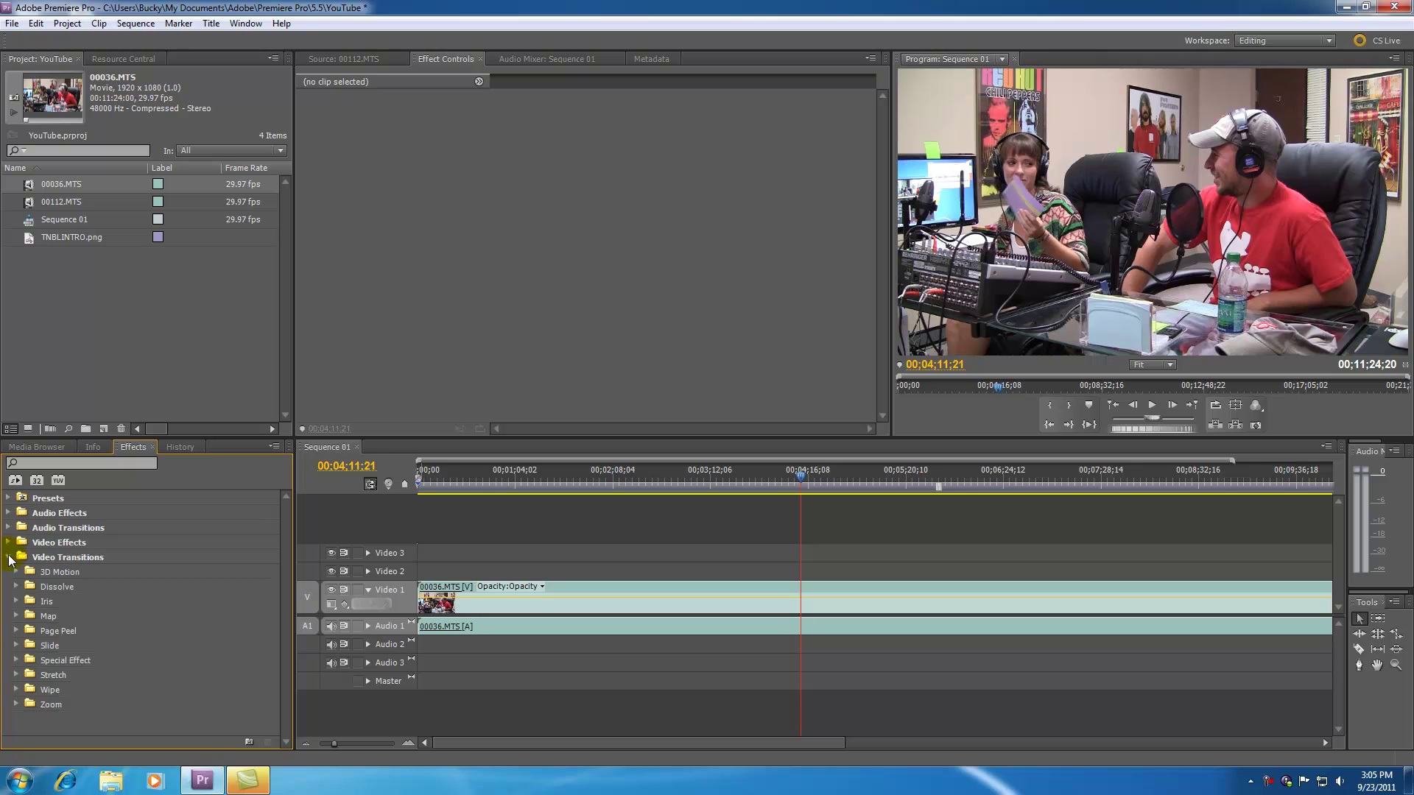
click(11, 557)
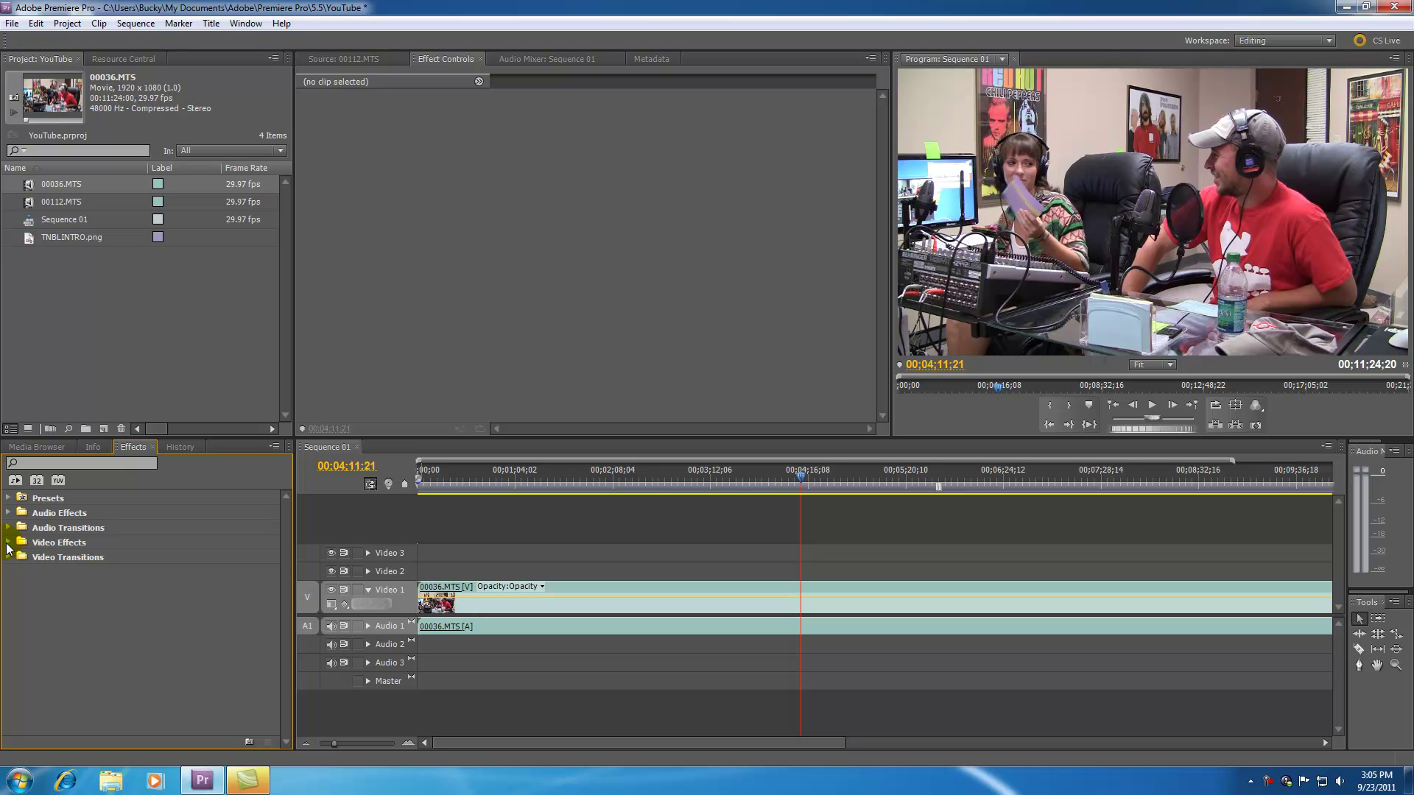
Expand Video Effects > Adjust and select the Levels effect.
click(9, 542)
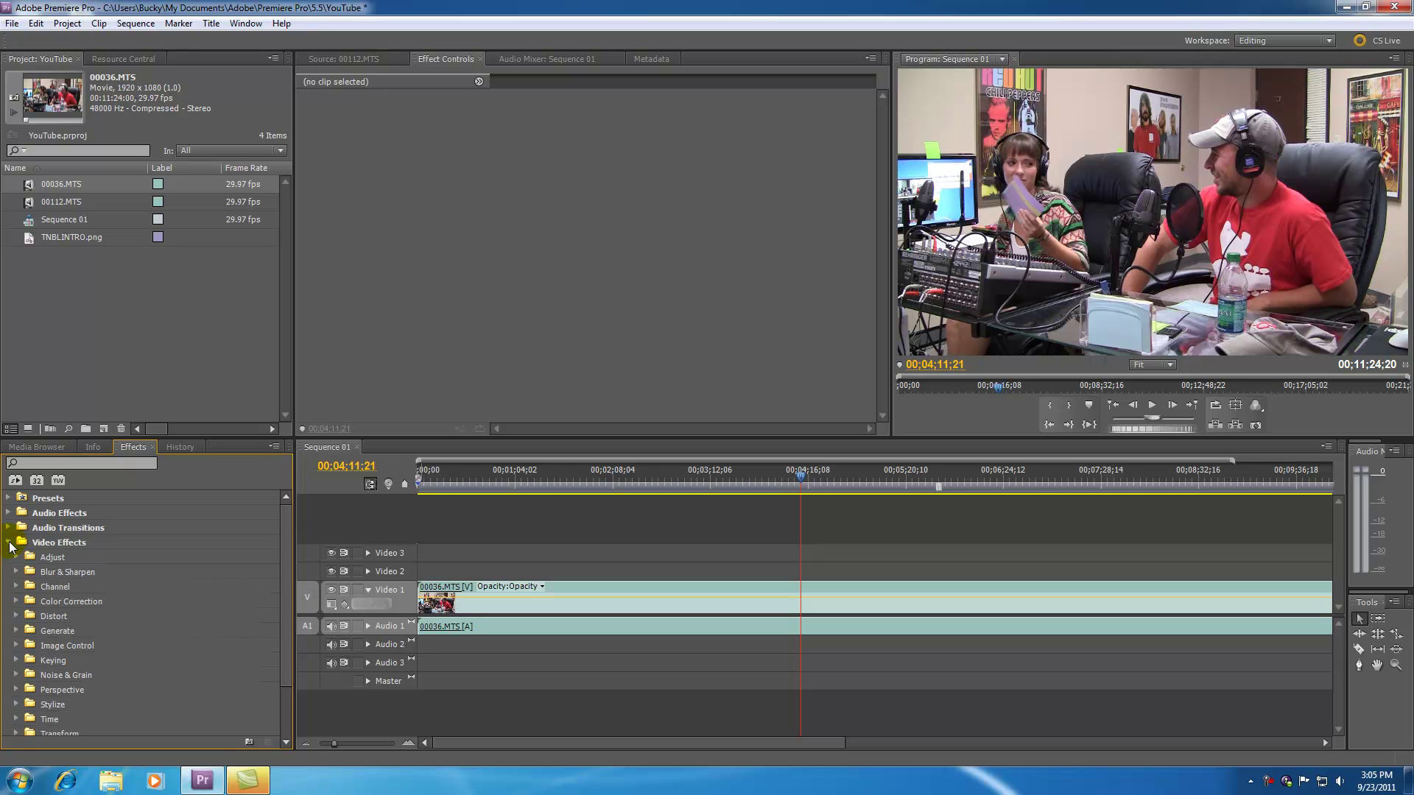
scroll(63, 584, down, 2)
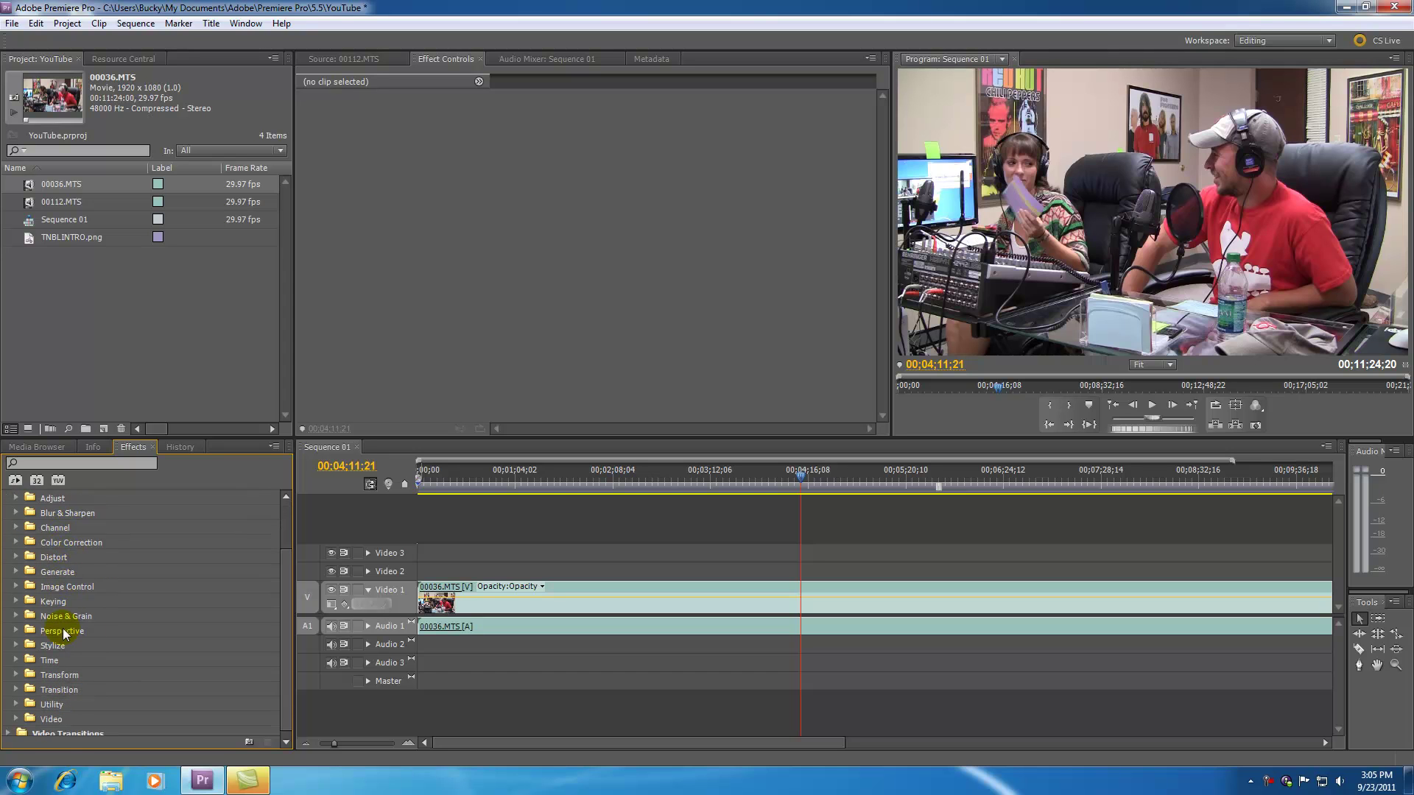
scroll(64, 632, up, 3)
scroll(73, 589, down, 1)
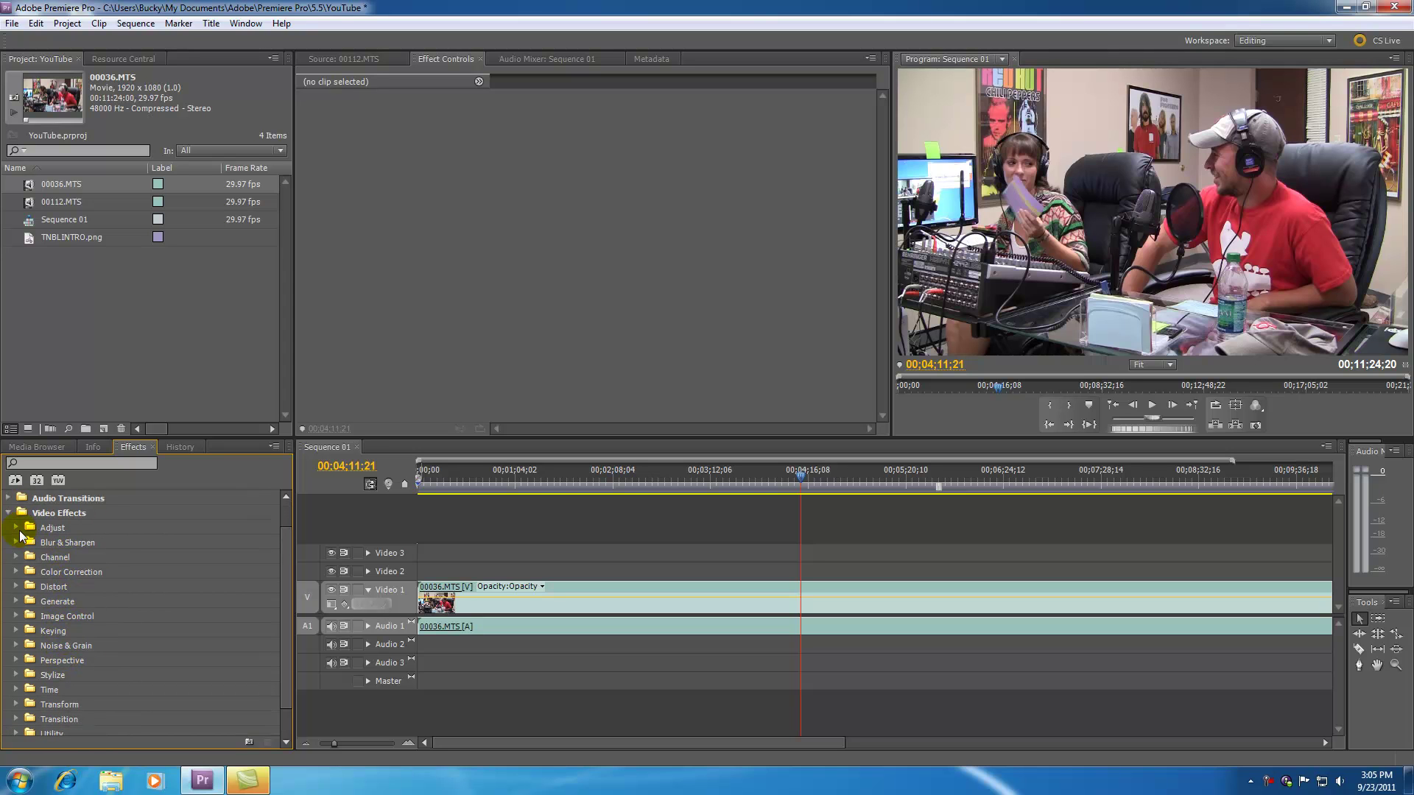
click(16, 527)
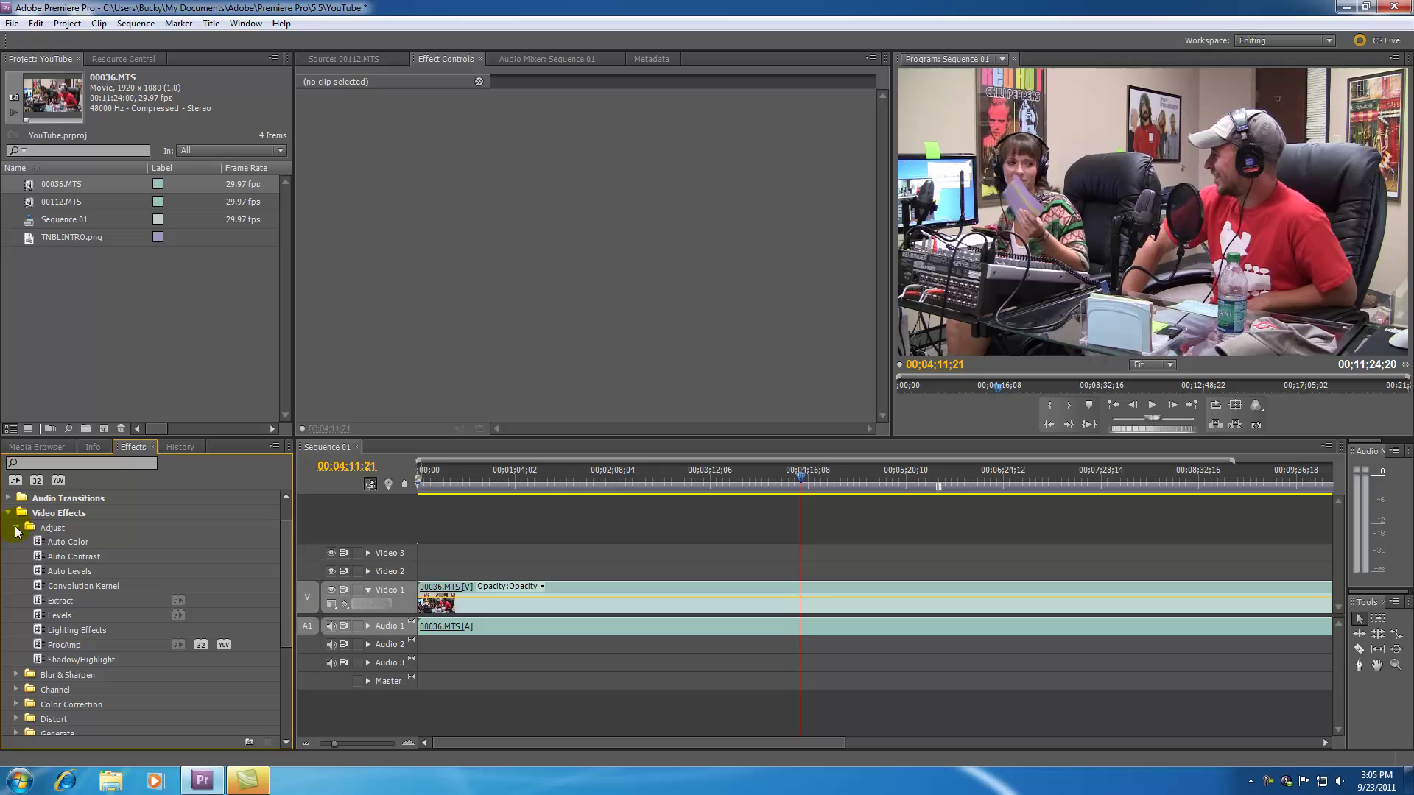
click(68, 545)
click(66, 560)
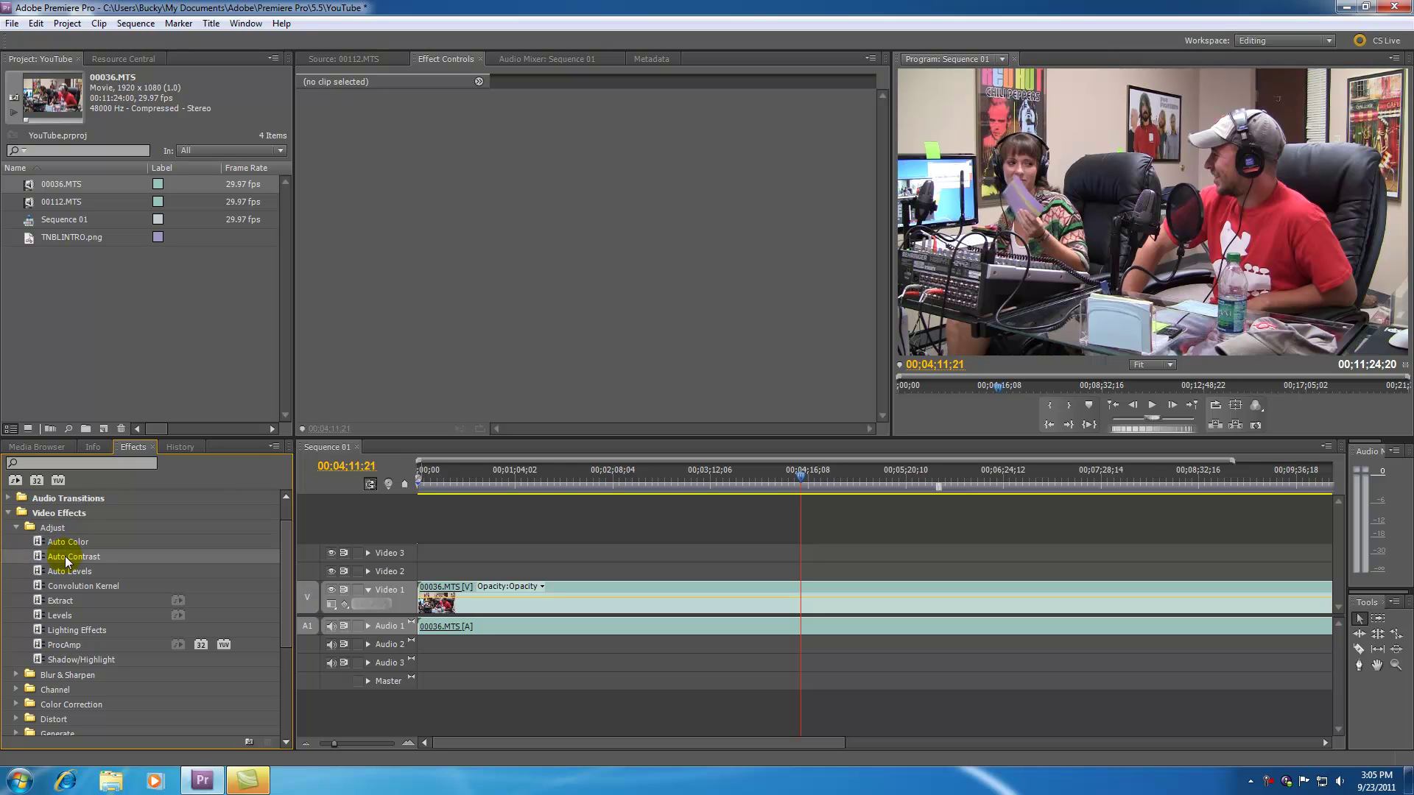
click(55, 614)
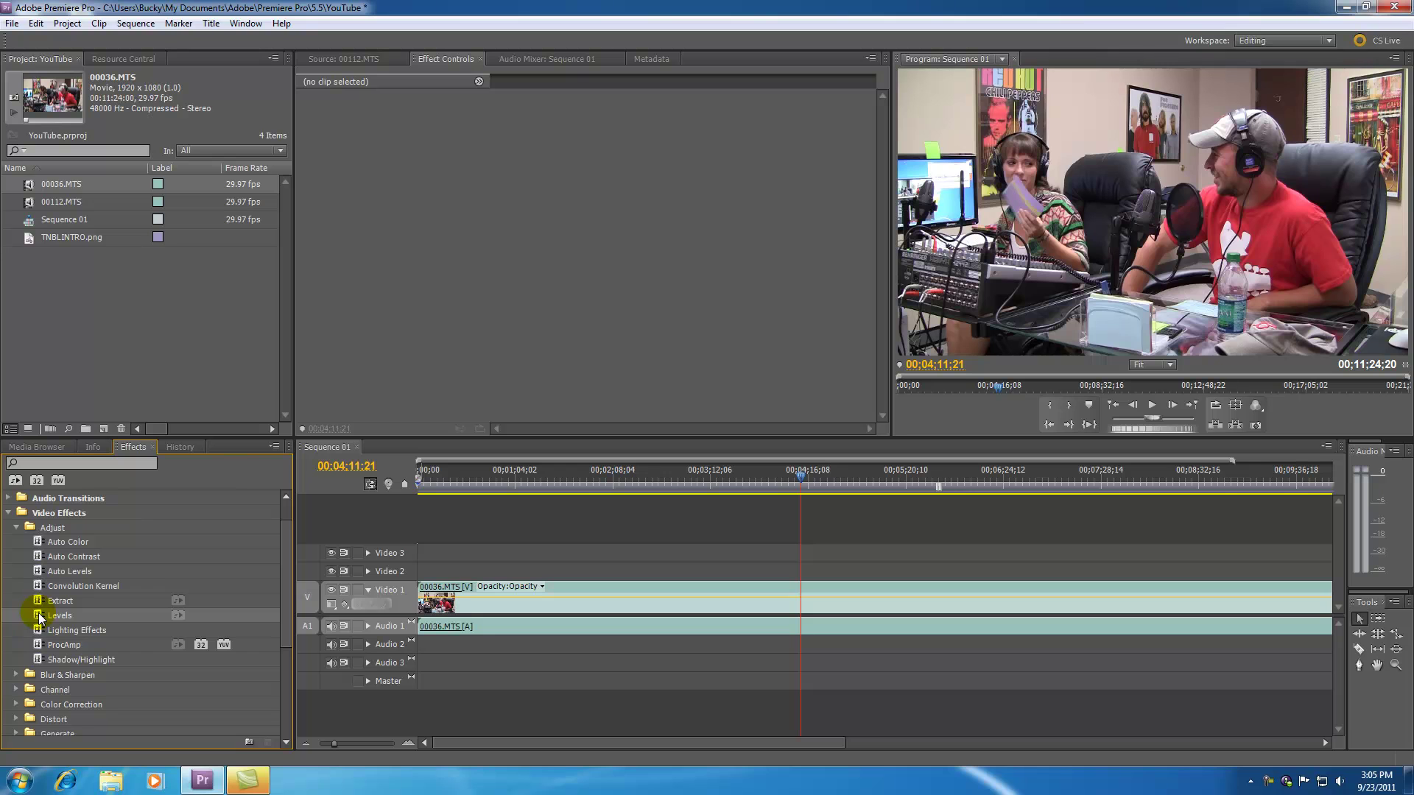
Drag Levels onto the 00036.MTS clip and select the clip to inspect its effects.
drag(41, 617, 630, 595)
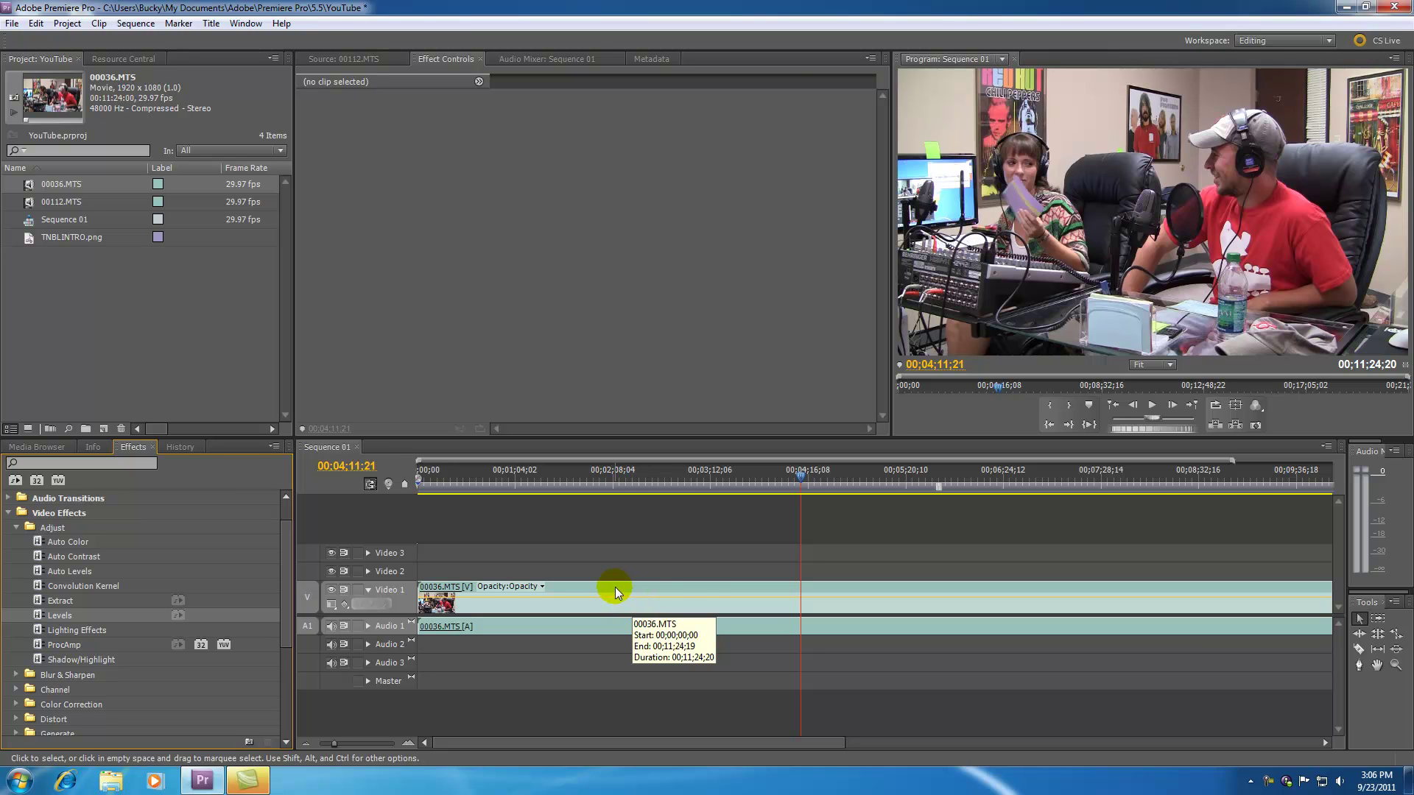
click(709, 589)
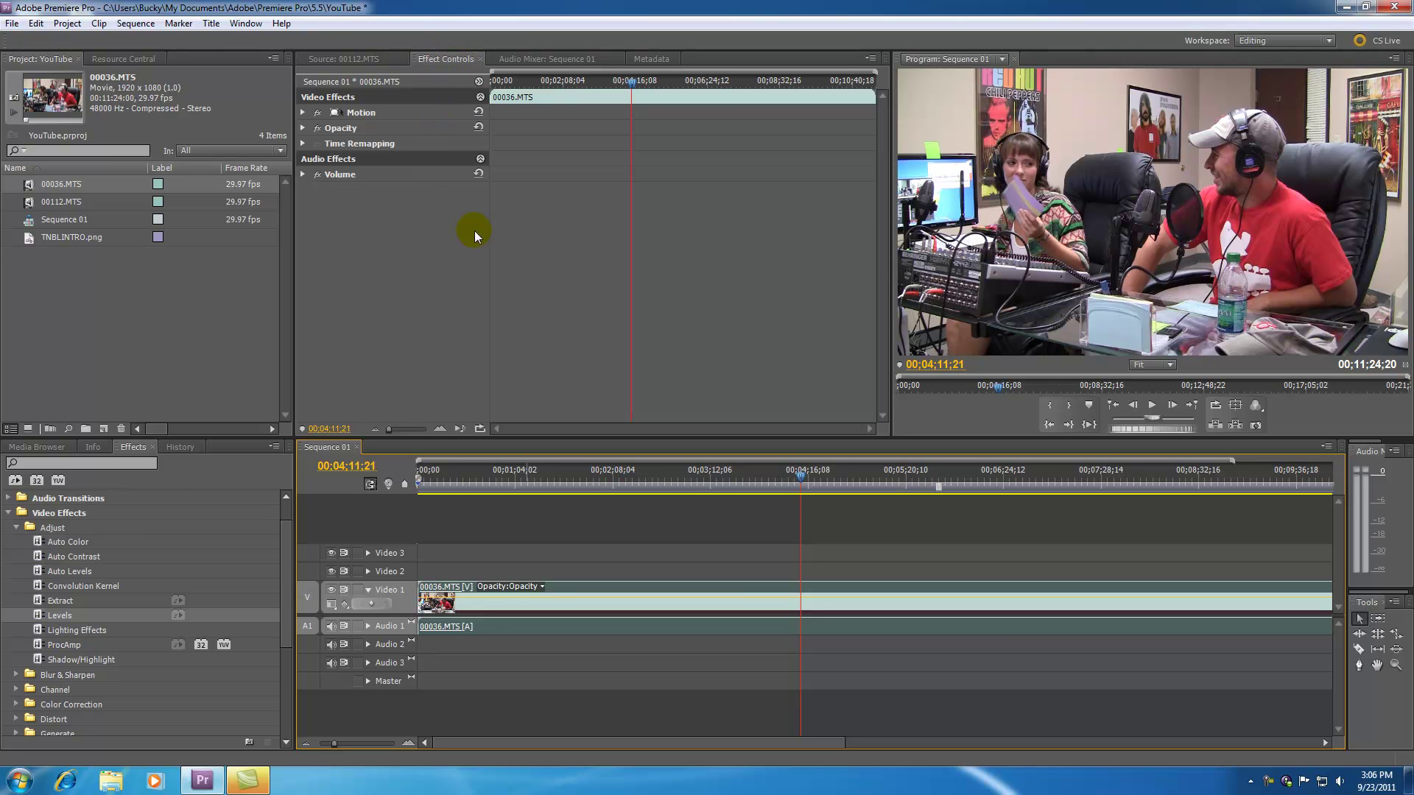
click(733, 523)
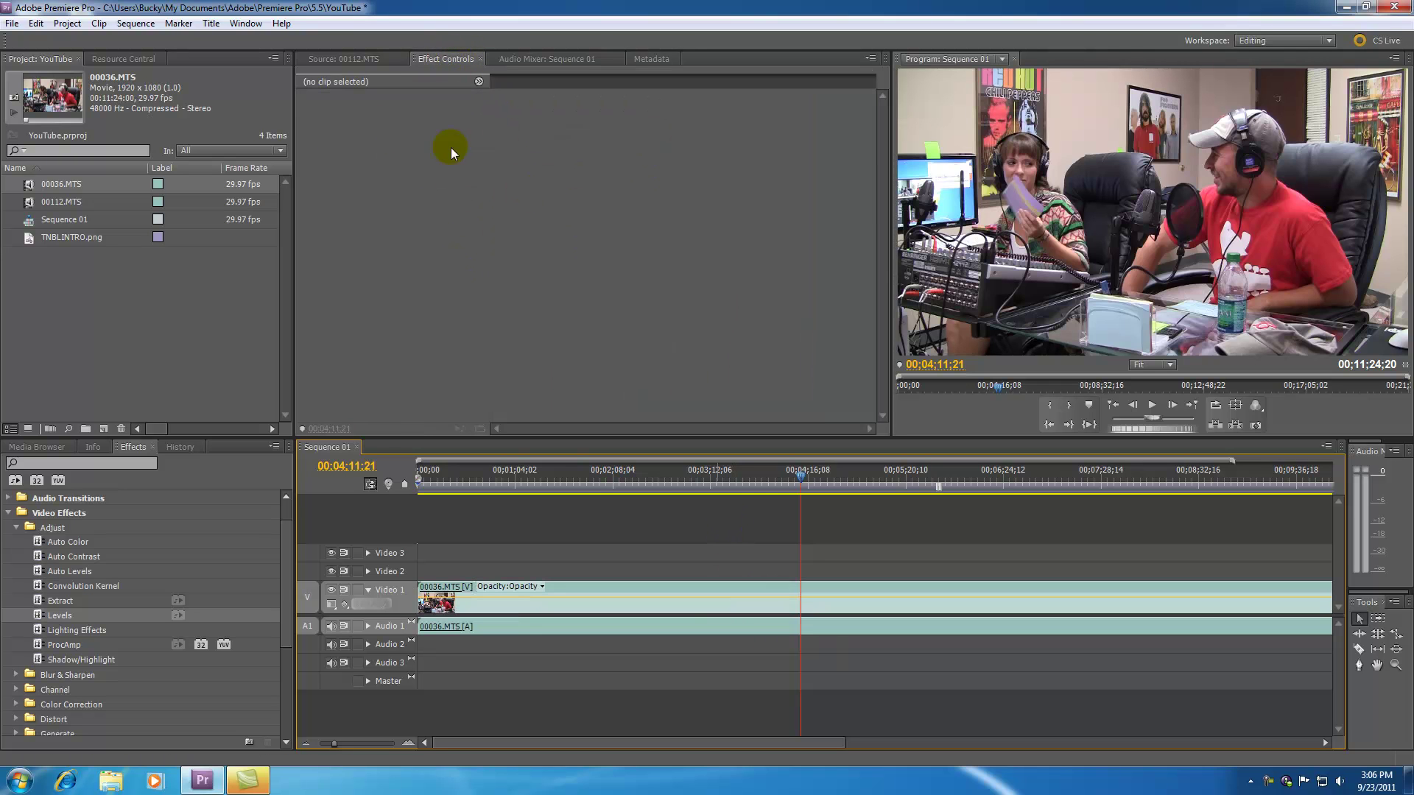
click(698, 586)
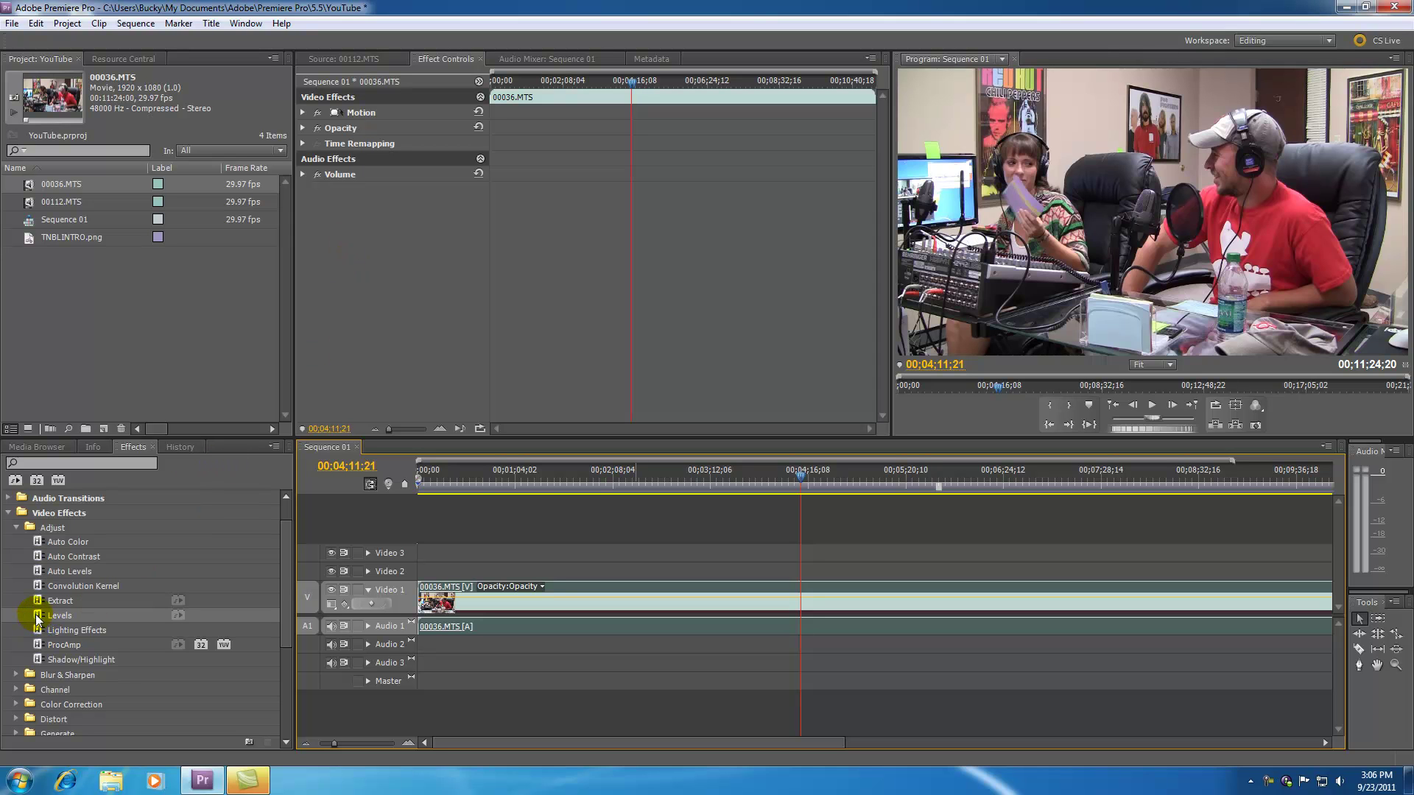
drag(38, 621, 415, 255)
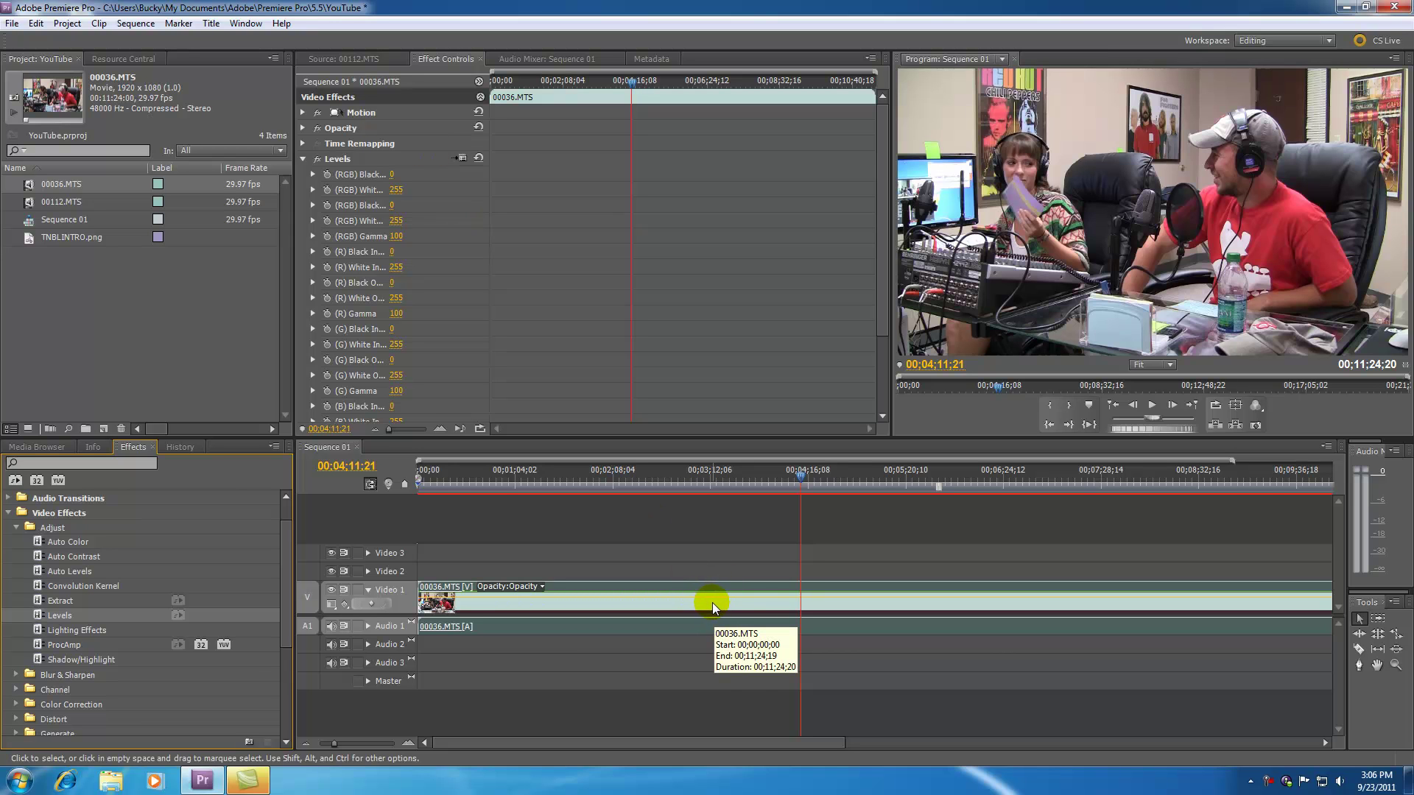
Undo the extra Levels, then apply Levels once to the 00036.MTS clip on Video 1.
key(ctrl+z)
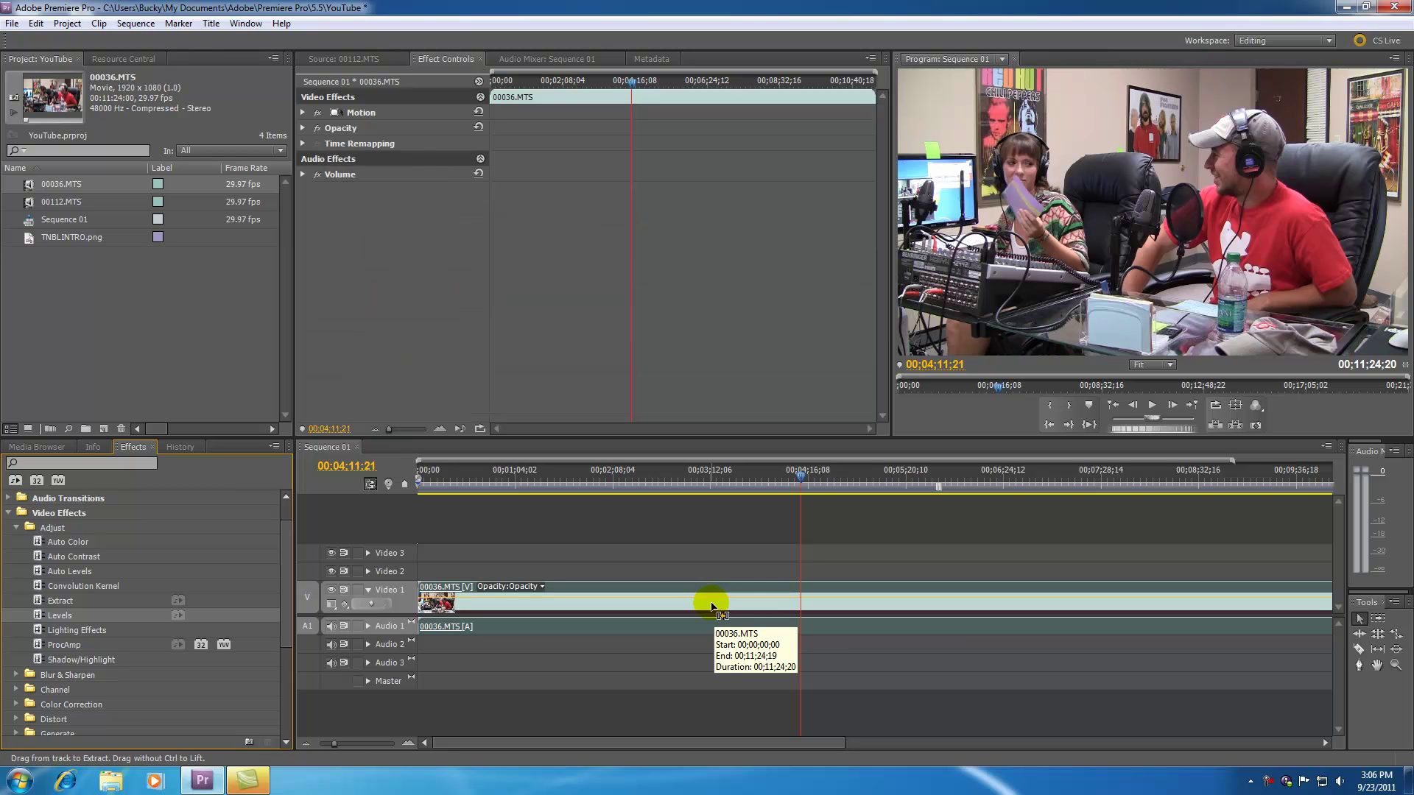
click(667, 526)
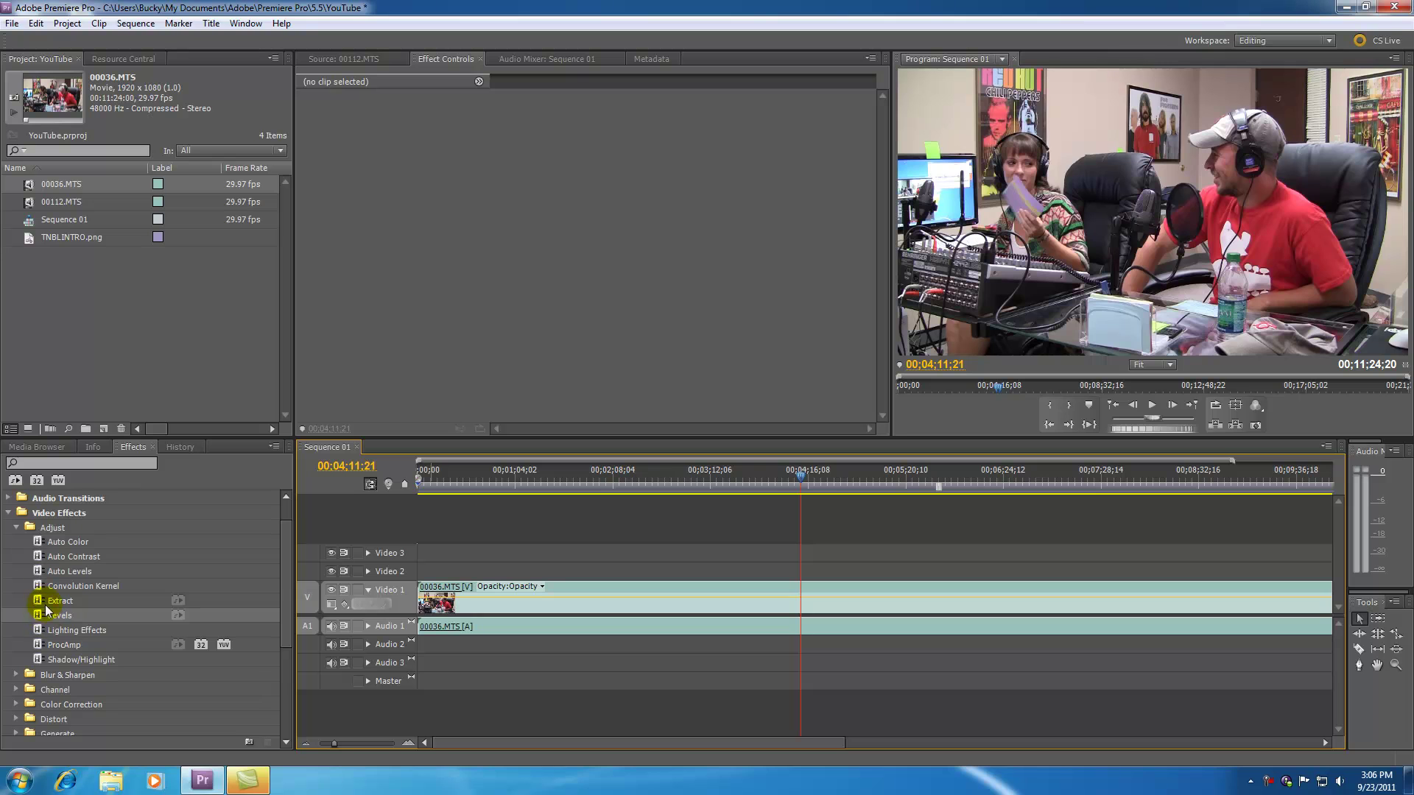
click(38, 543)
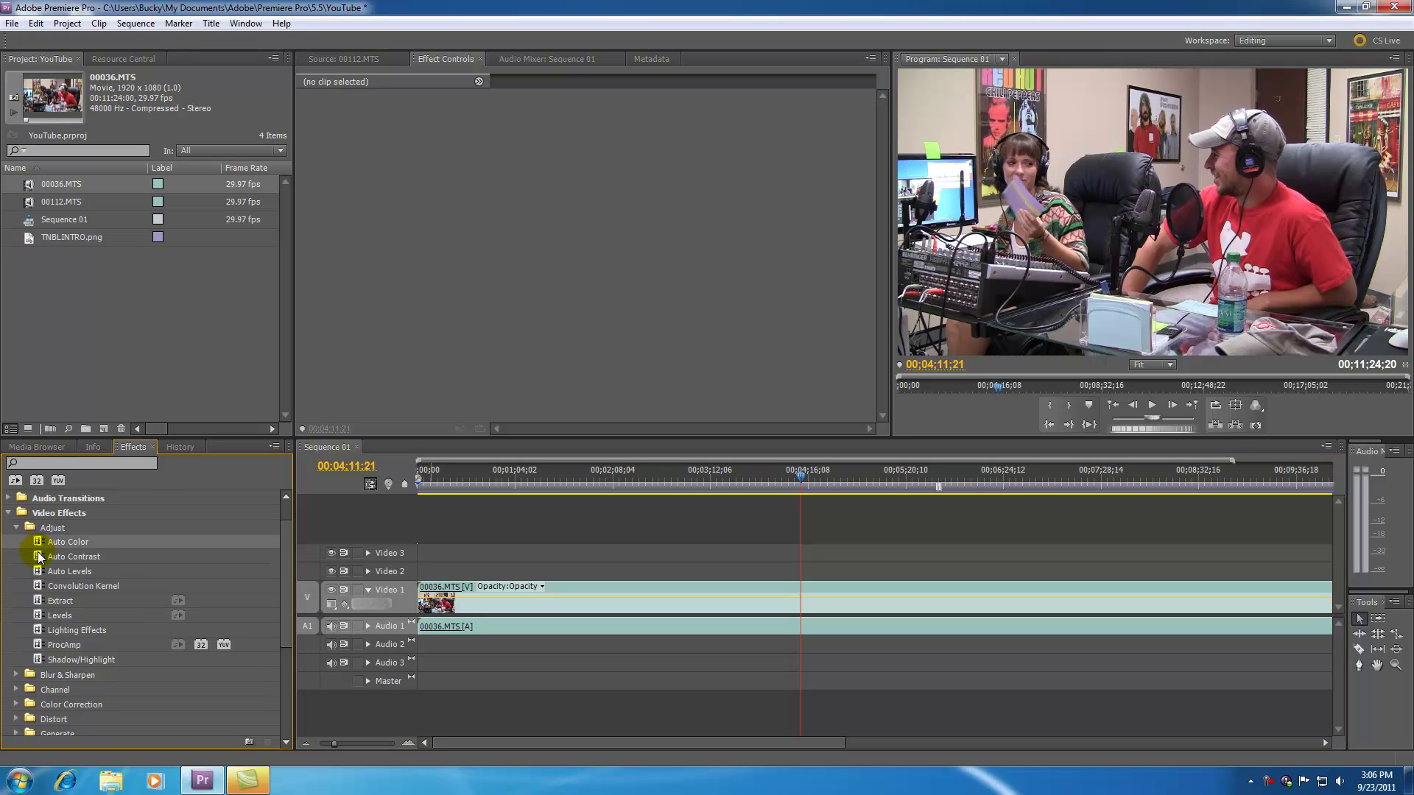
click(39, 617)
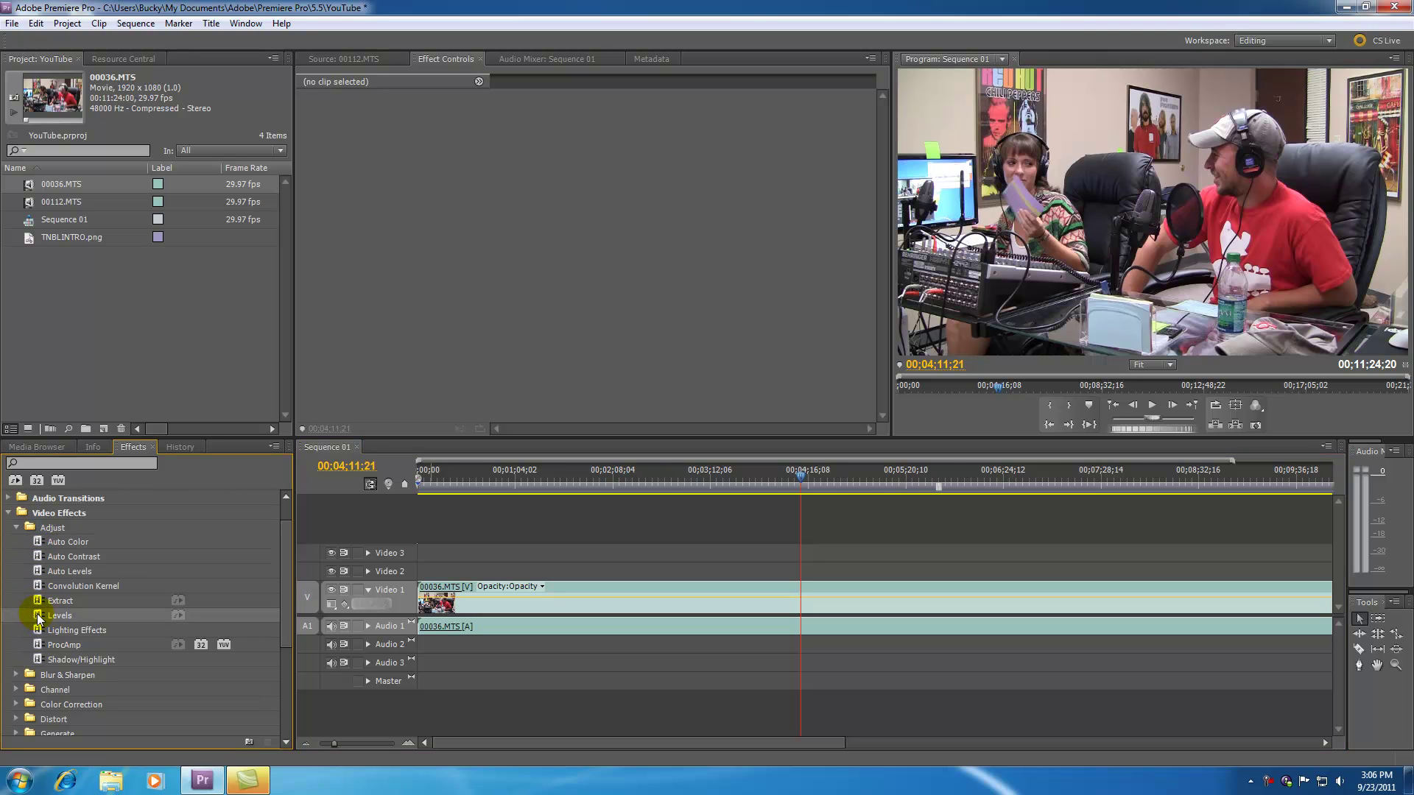
click(657, 589)
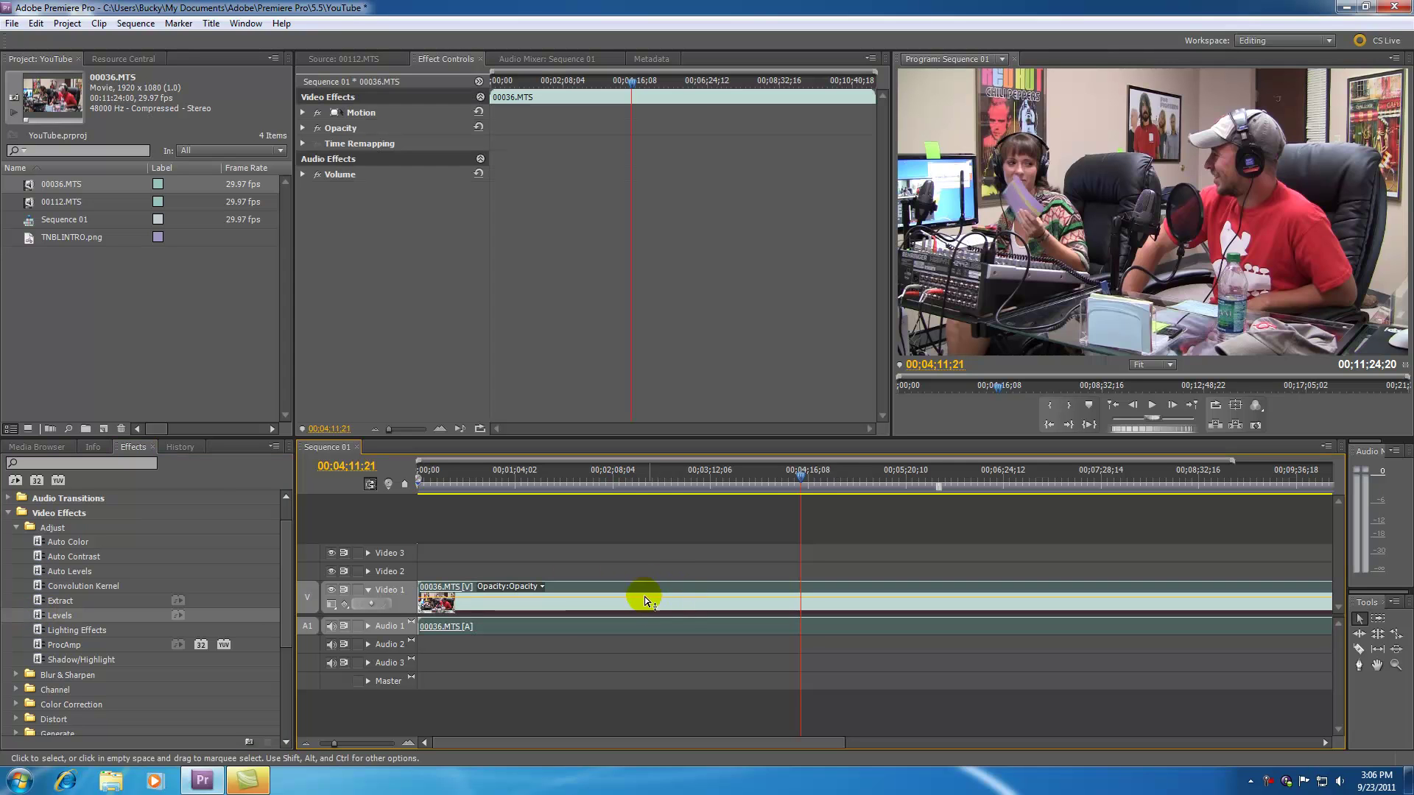
click(567, 524)
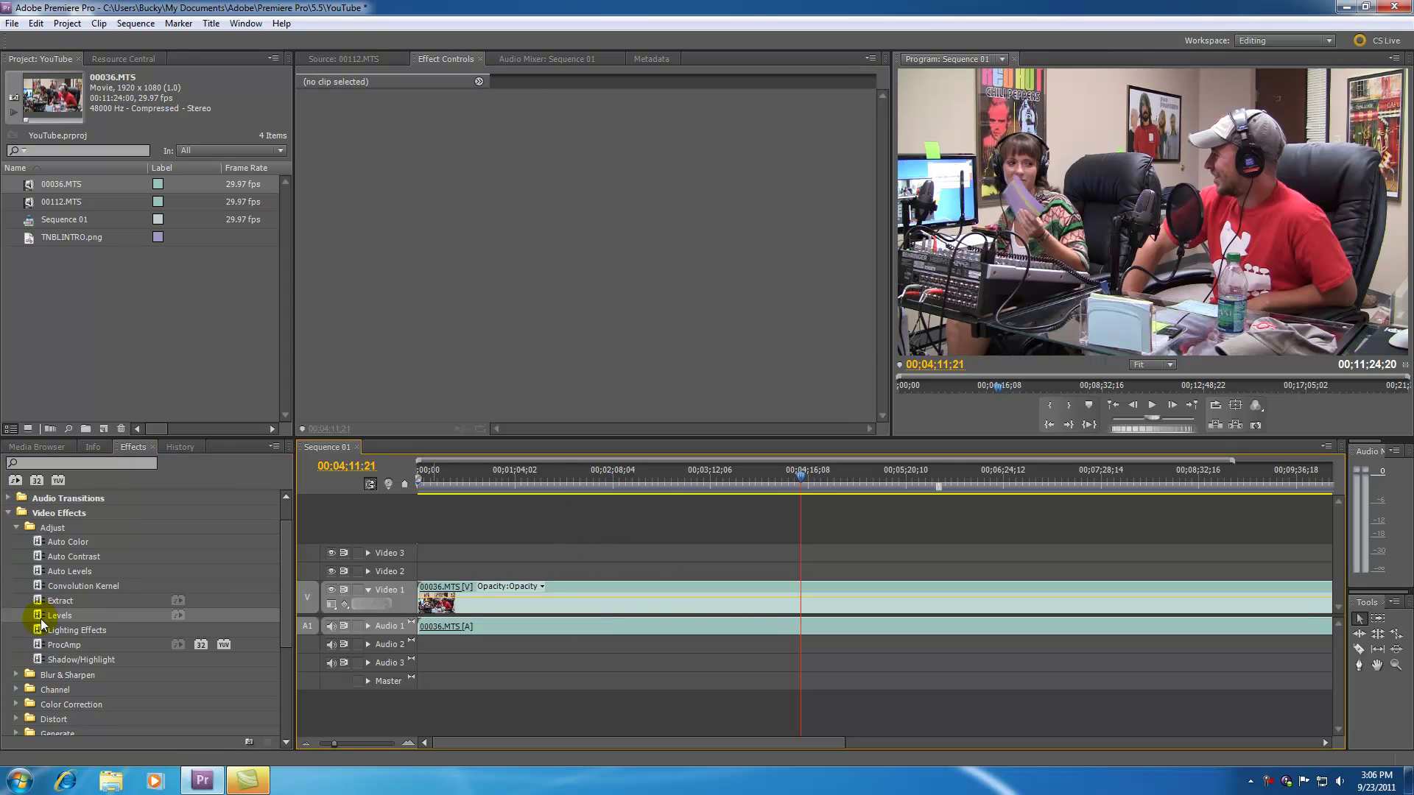
drag(36, 621, 706, 599)
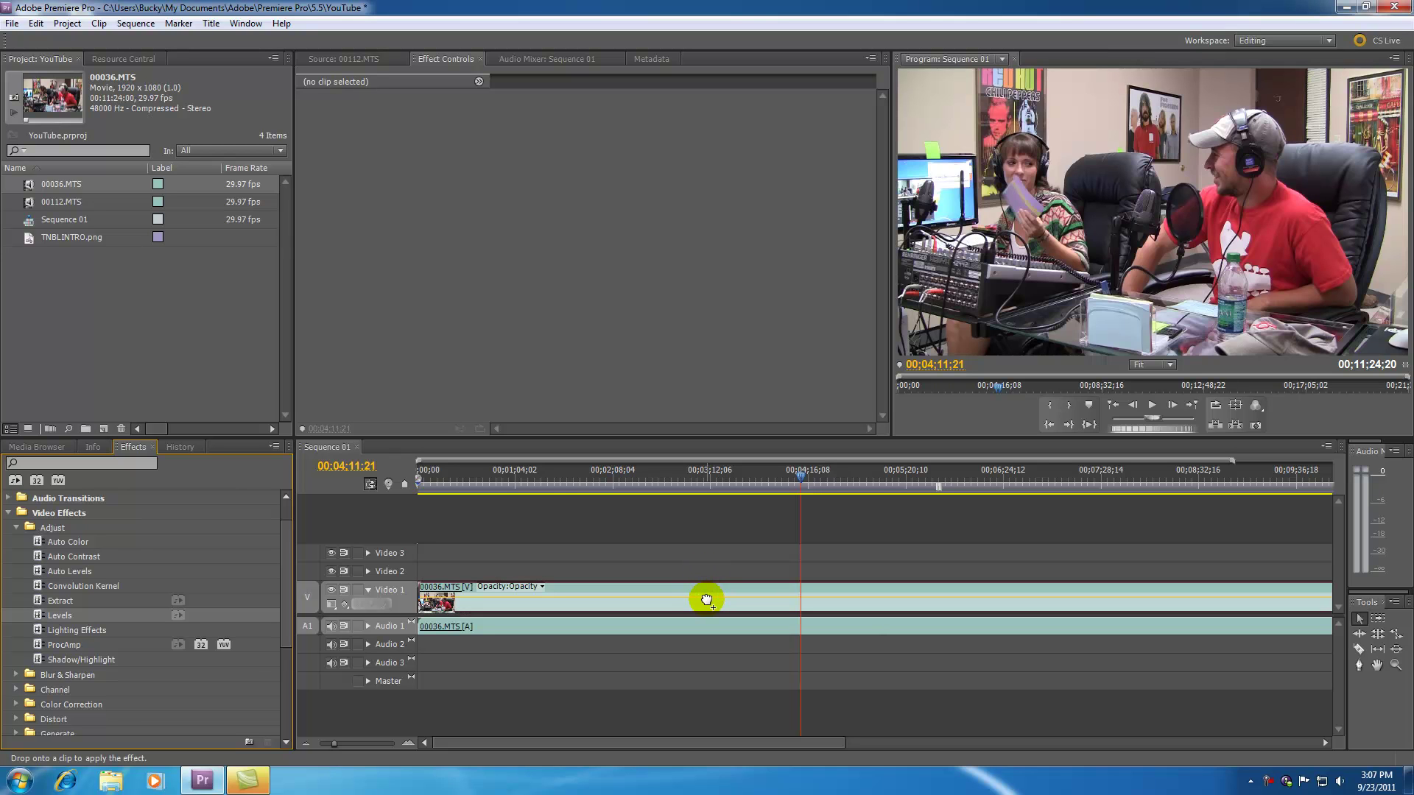
drag(706, 599, 708, 600)
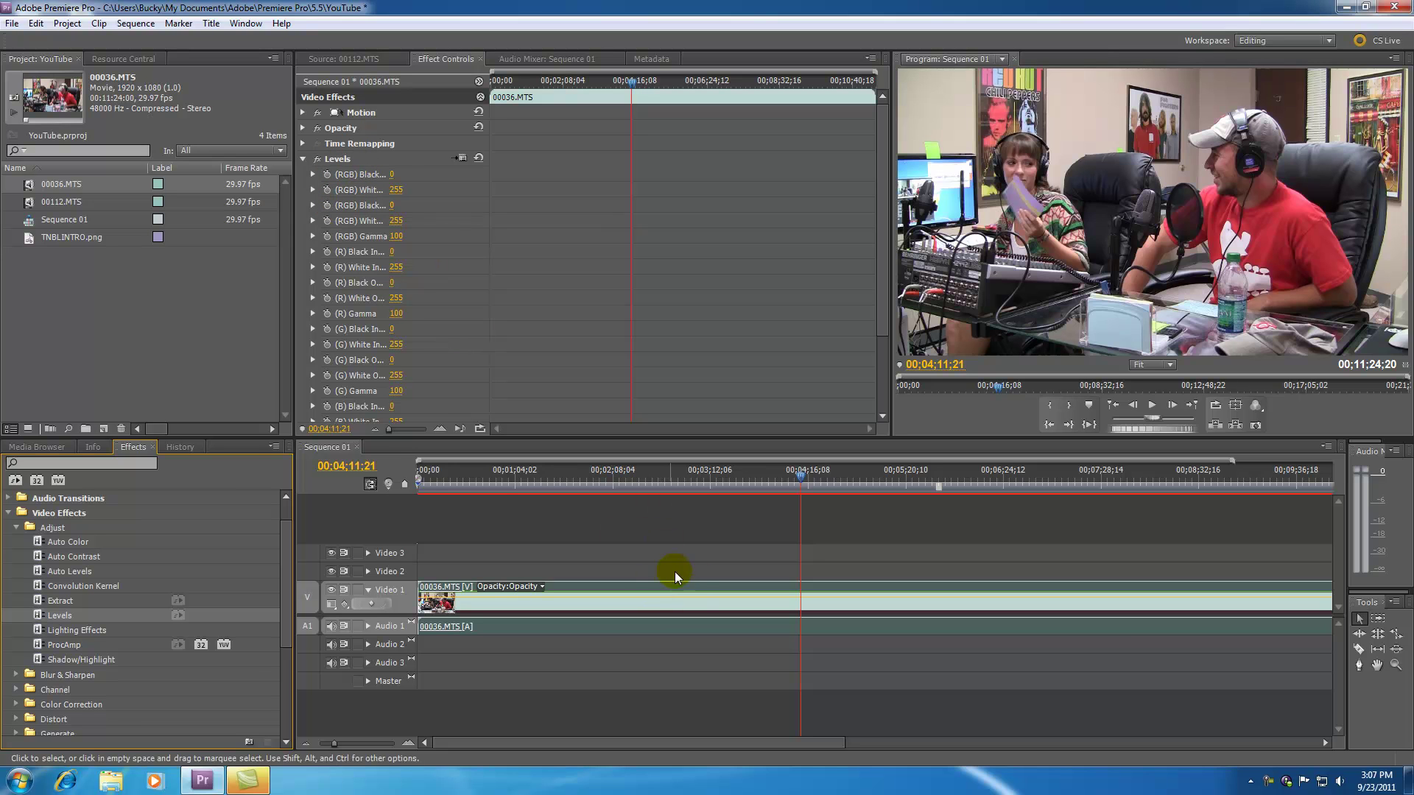
Collapse the Levels settings and the Adjust and Video Effects folders, then deselect the clips.
click(302, 159)
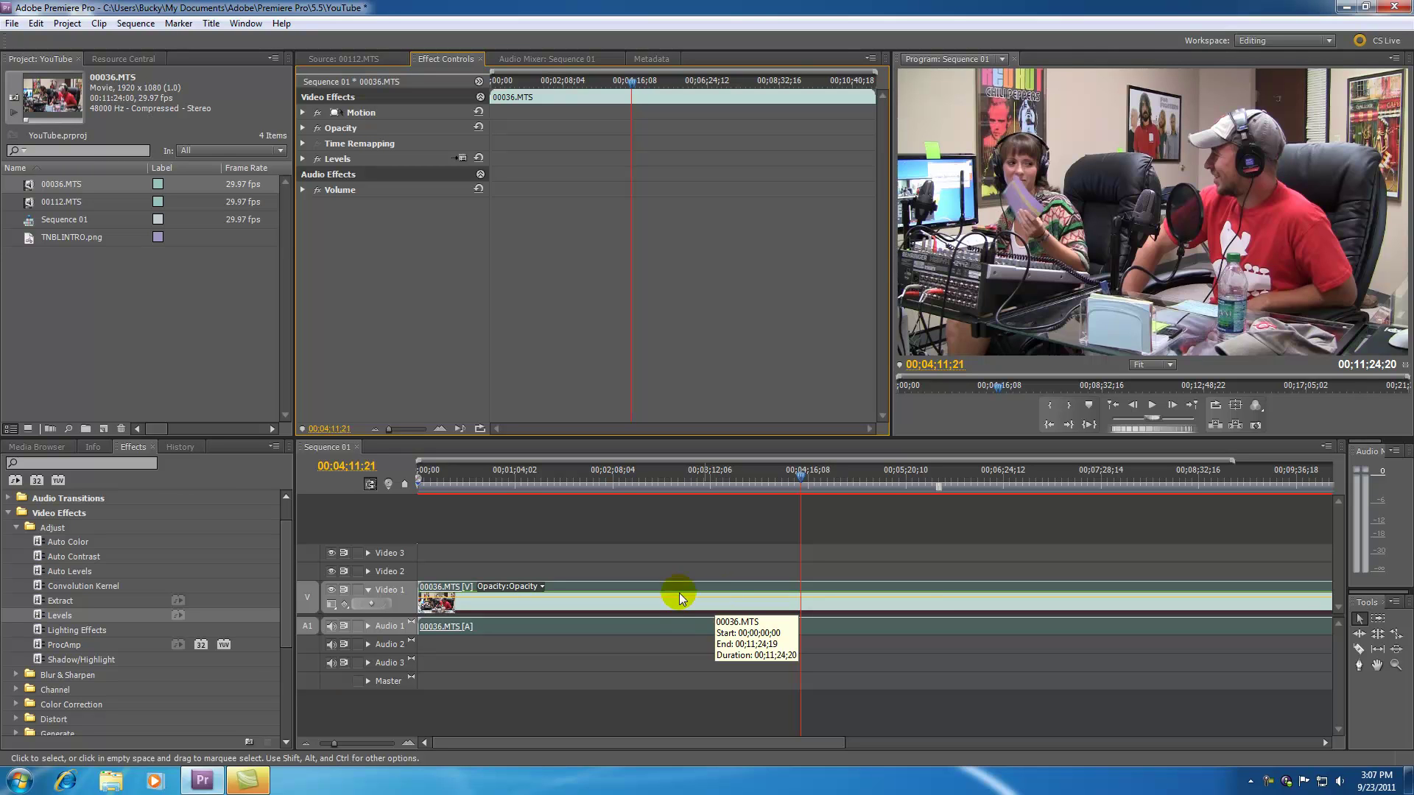
click(17, 527)
click(8, 512)
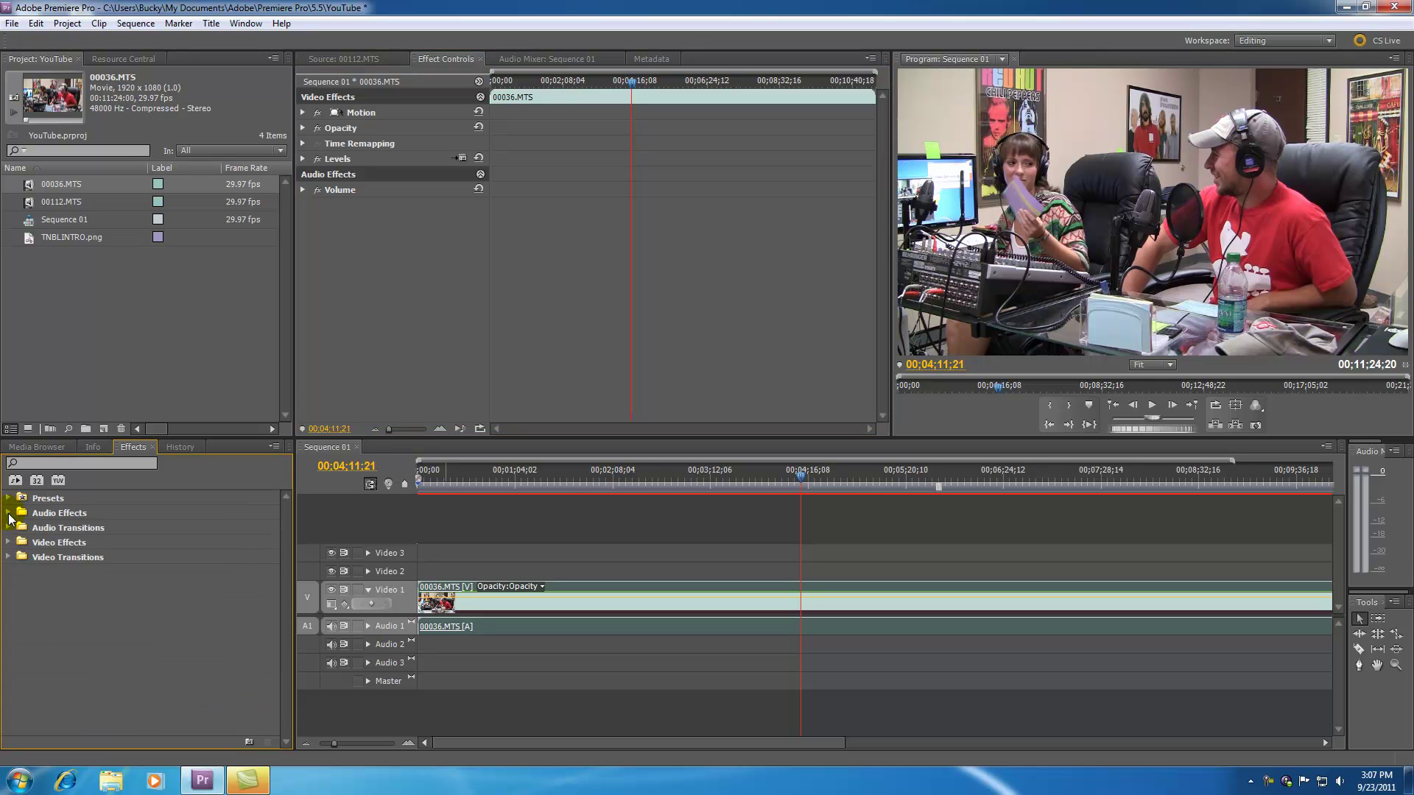
click(53, 463)
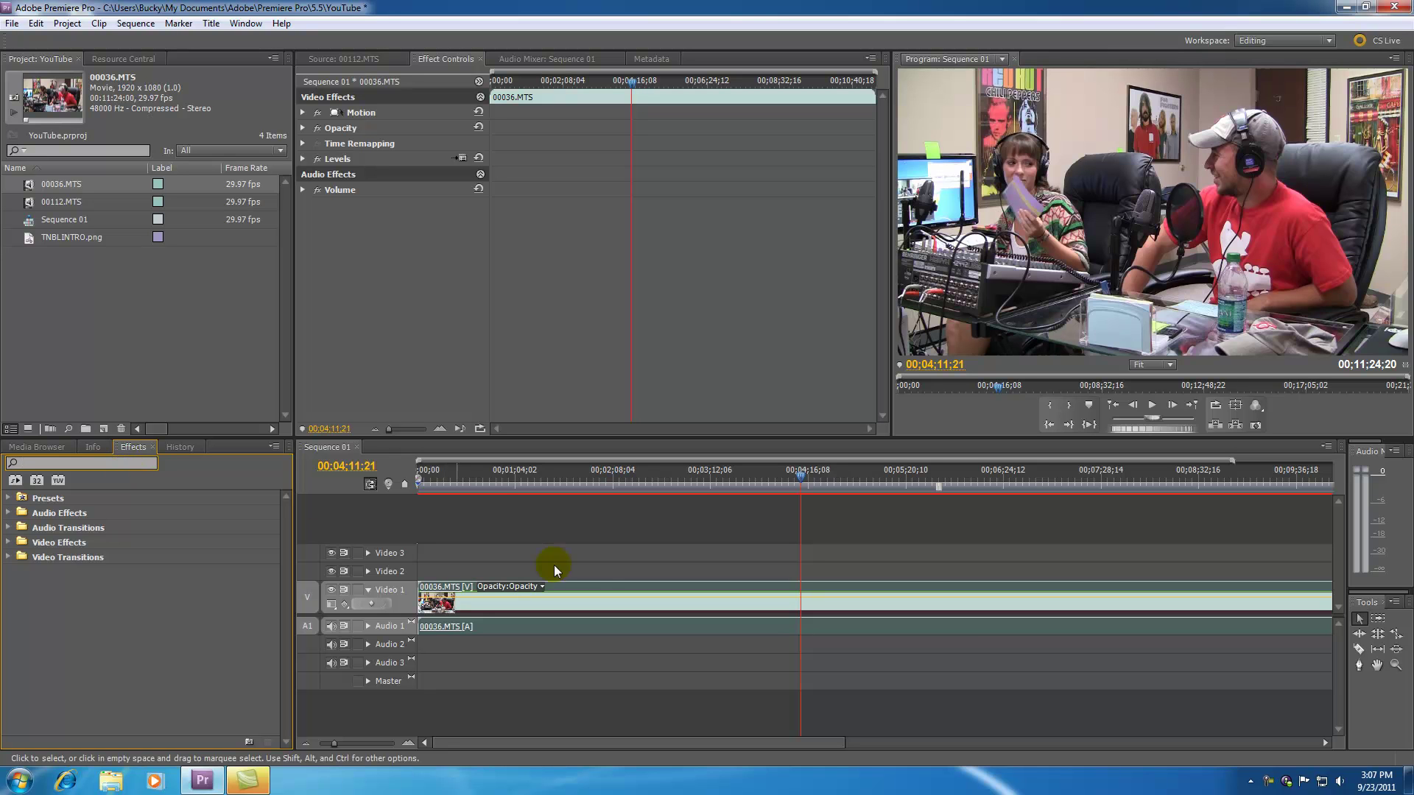
click(586, 526)
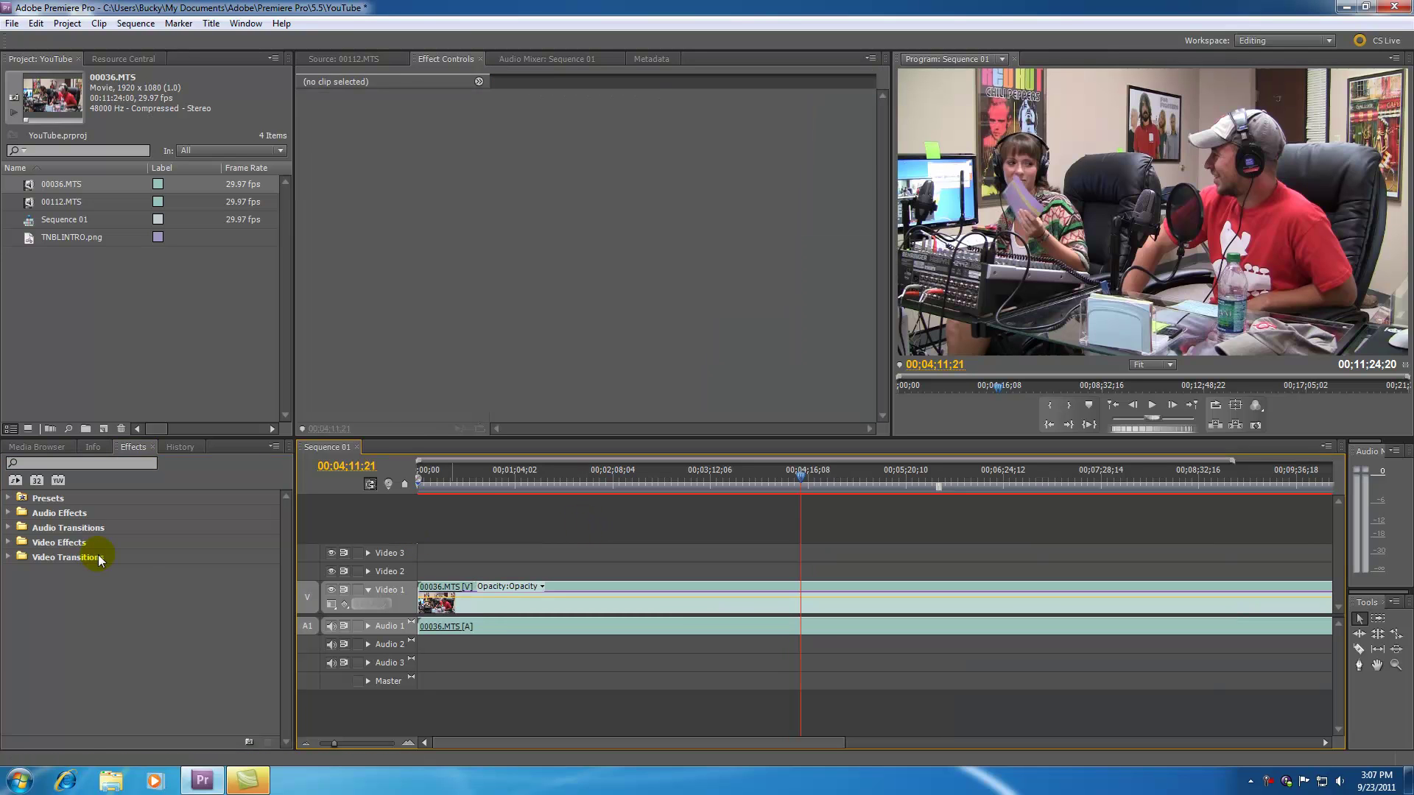
Expand and collapse the Video Transitions, Dissolve and Audio Effects folders.
click(8, 558)
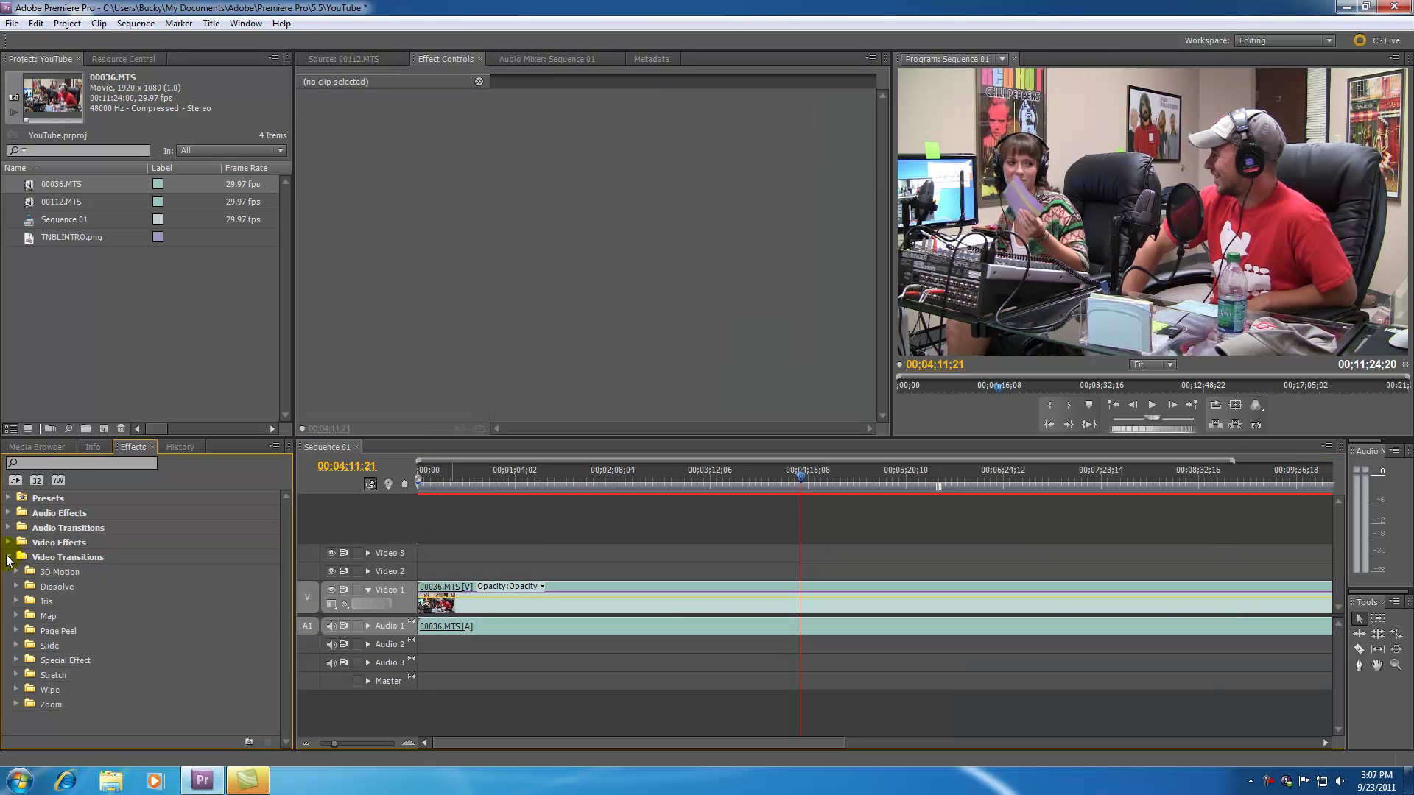
click(17, 587)
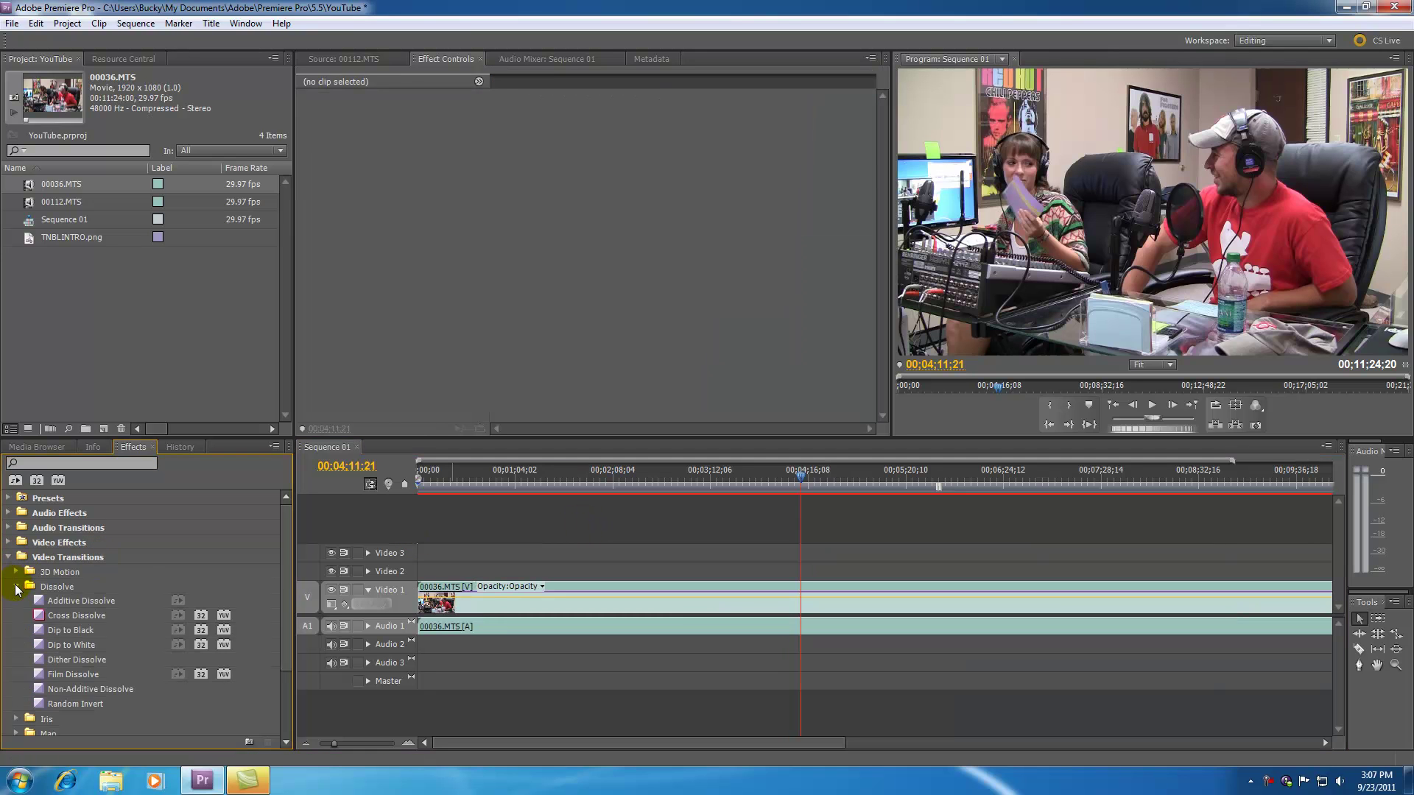
click(16, 587)
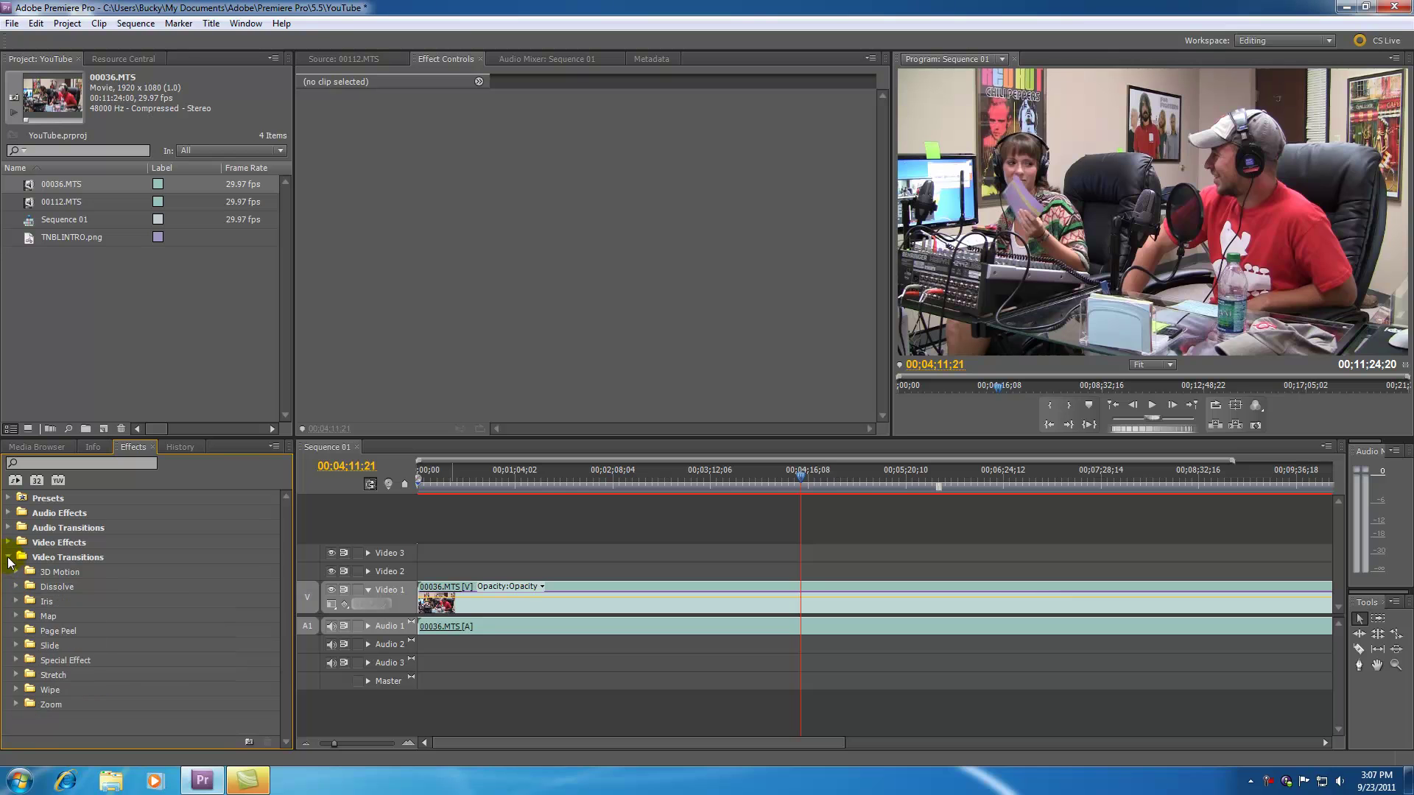
click(8, 557)
click(9, 515)
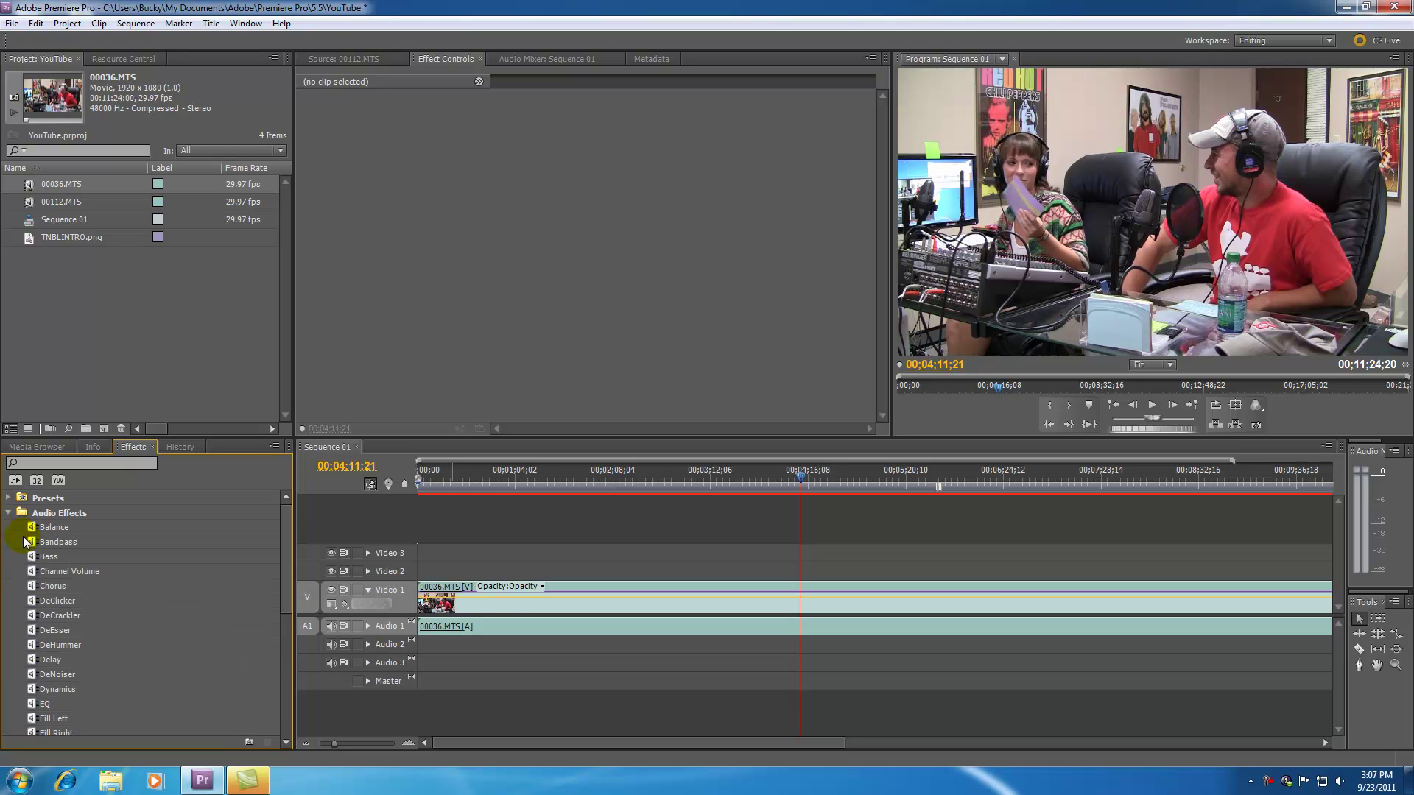
click(9, 515)
click(30, 462)
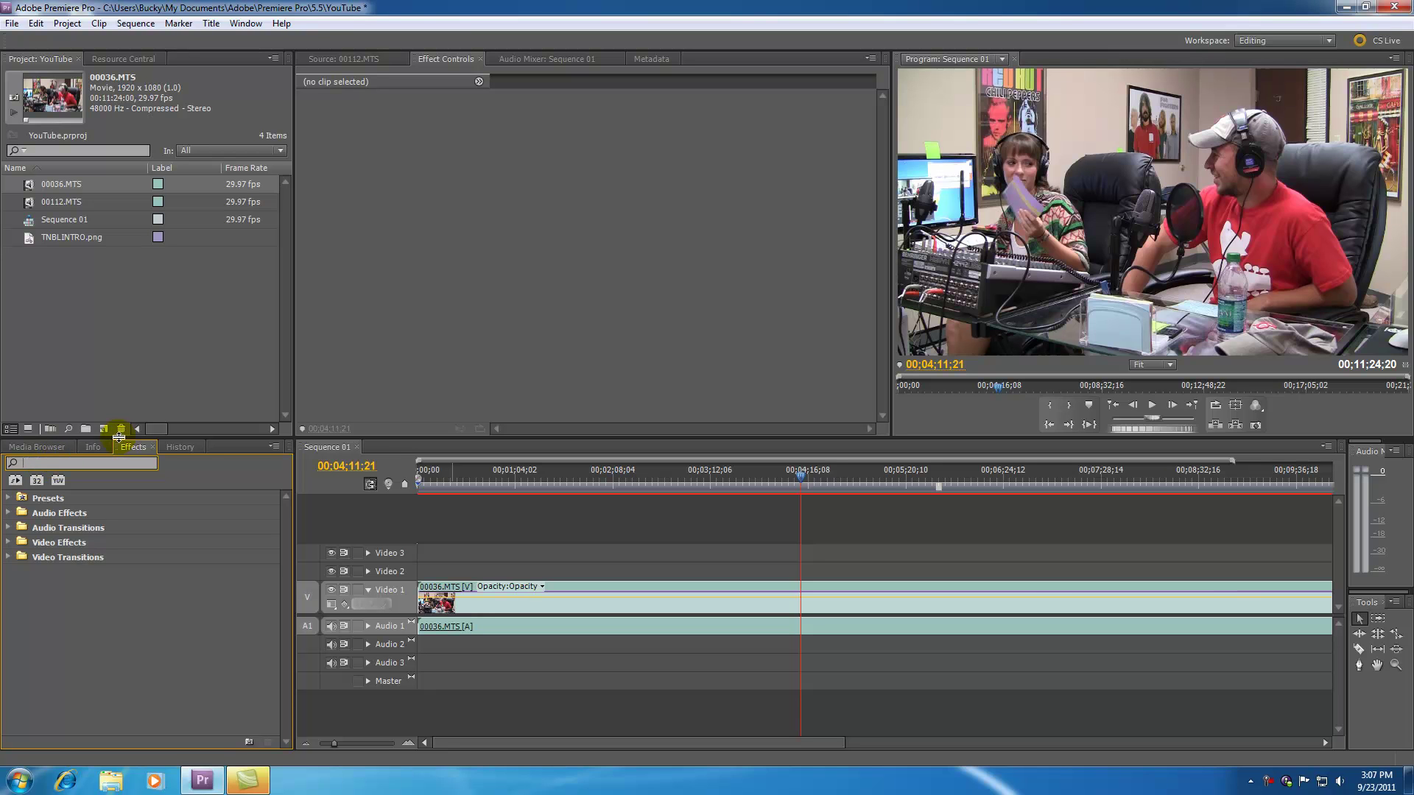
text(levels)
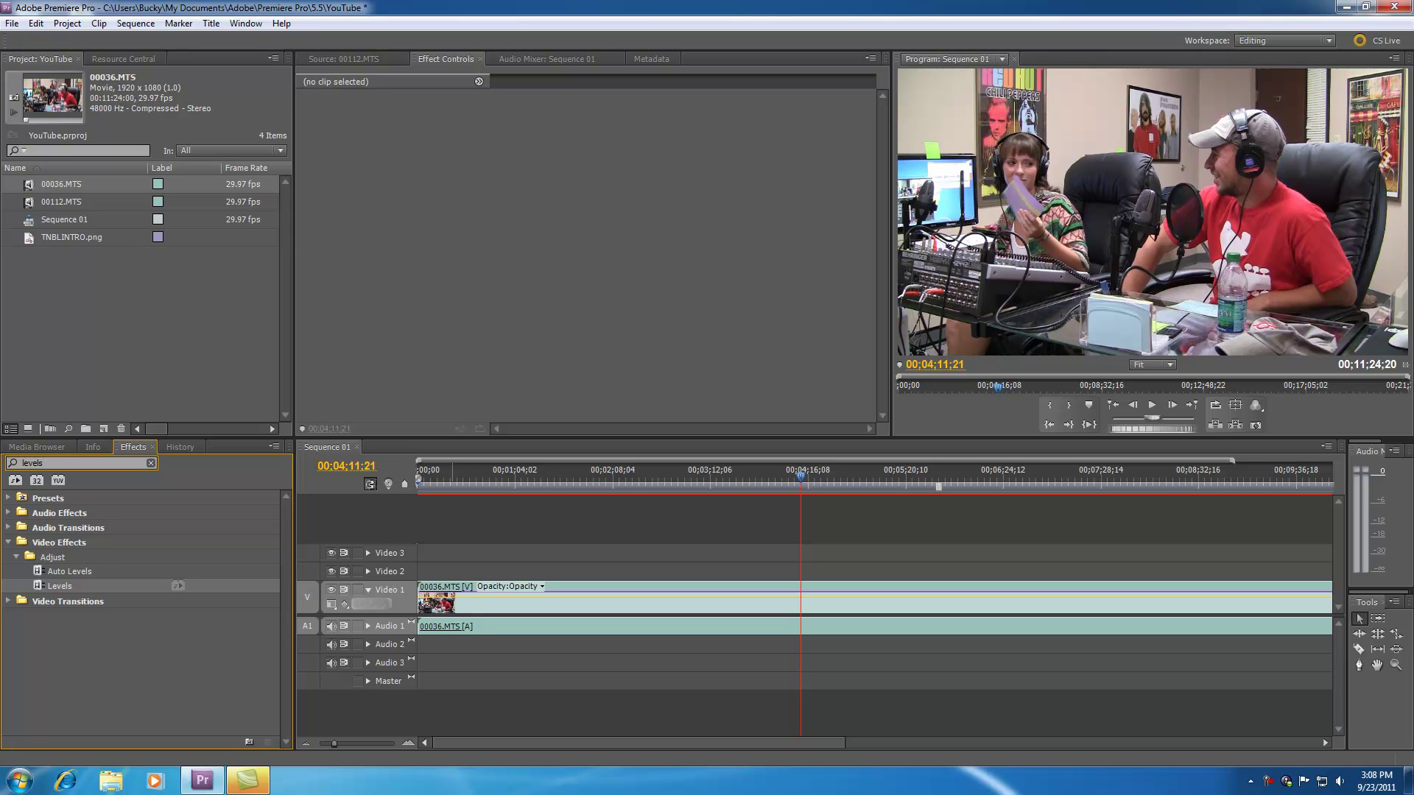
double_click(65, 463)
click(56, 461)
click(16, 557)
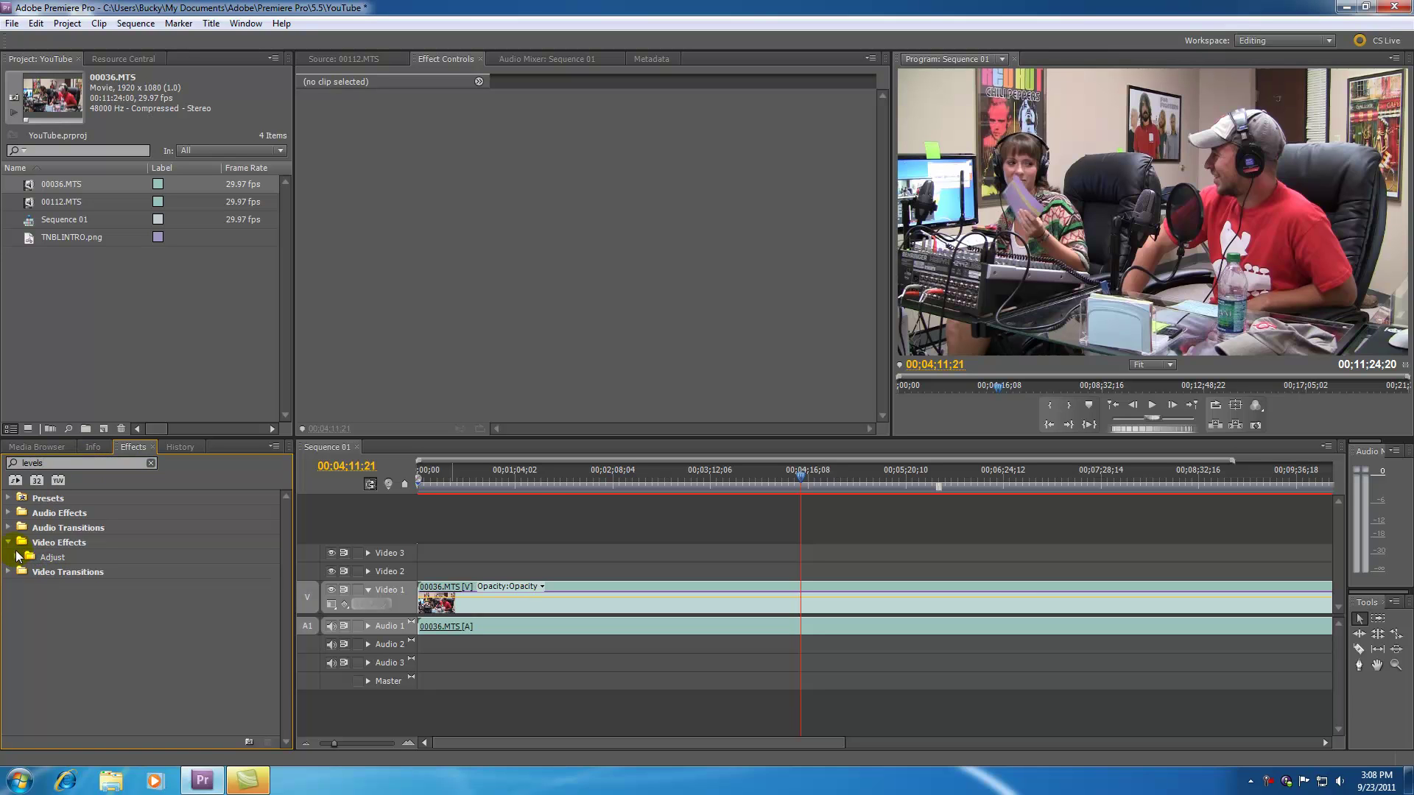
click(9, 542)
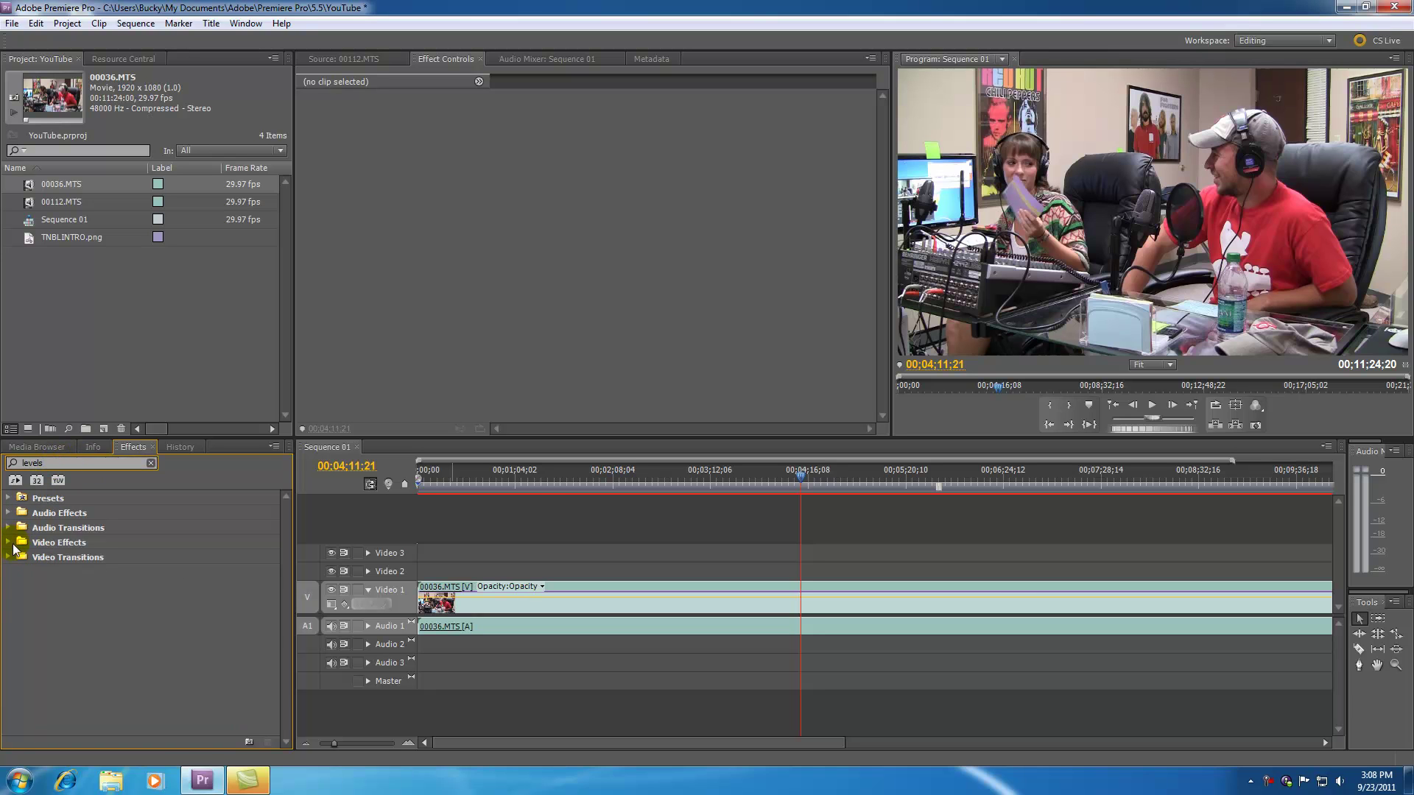
click(9, 543)
click(16, 557)
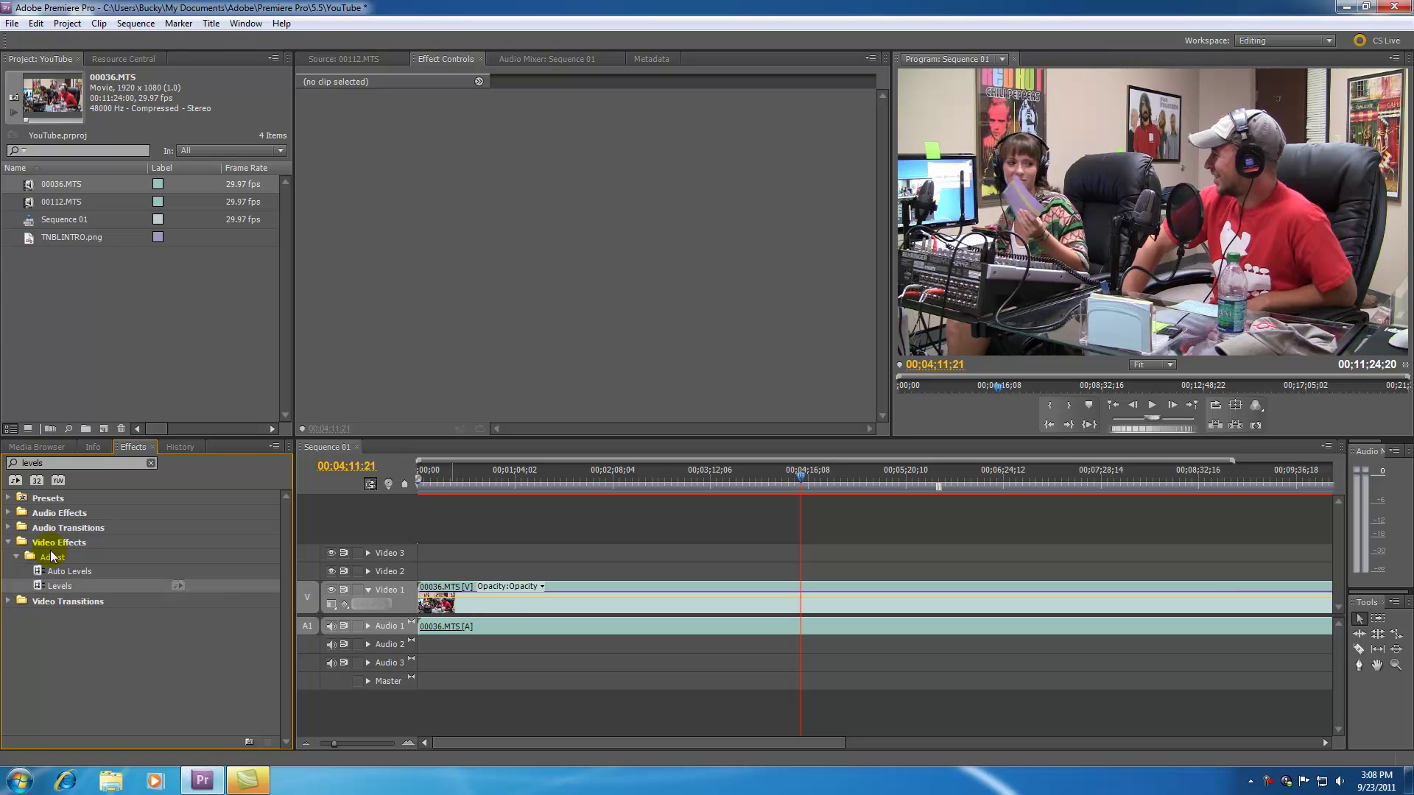
drag(53, 461, 3, 470)
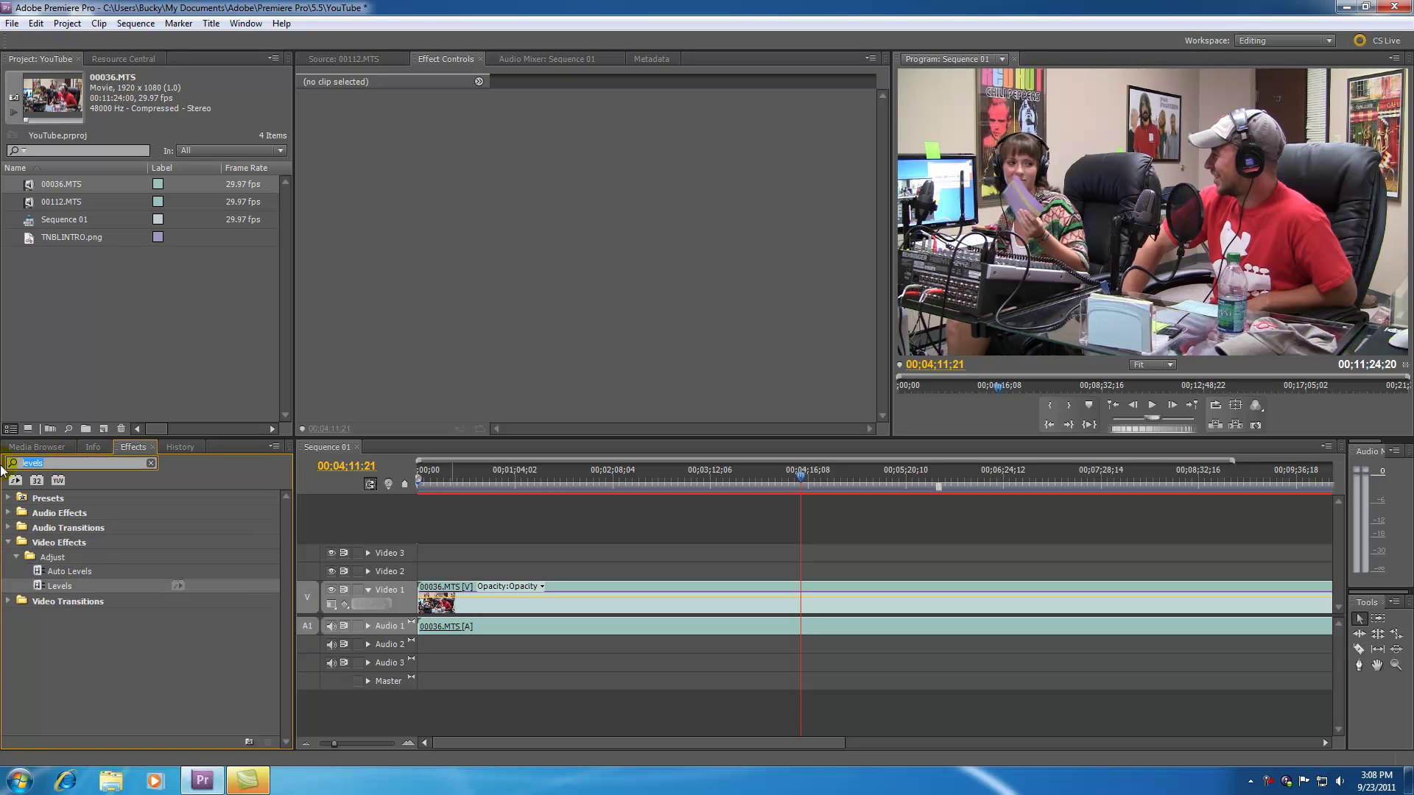
key(BackSpace)
click(8, 543)
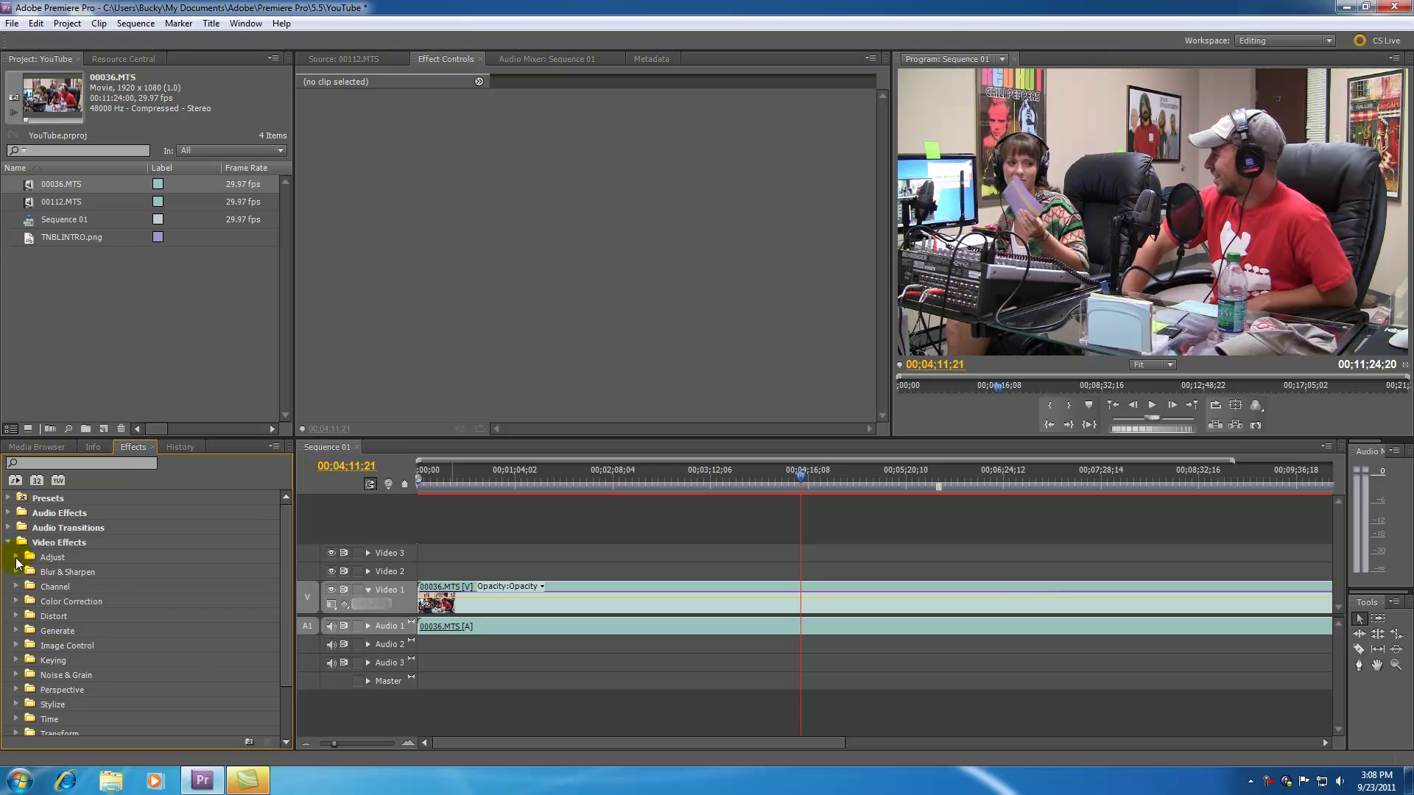
click(17, 557)
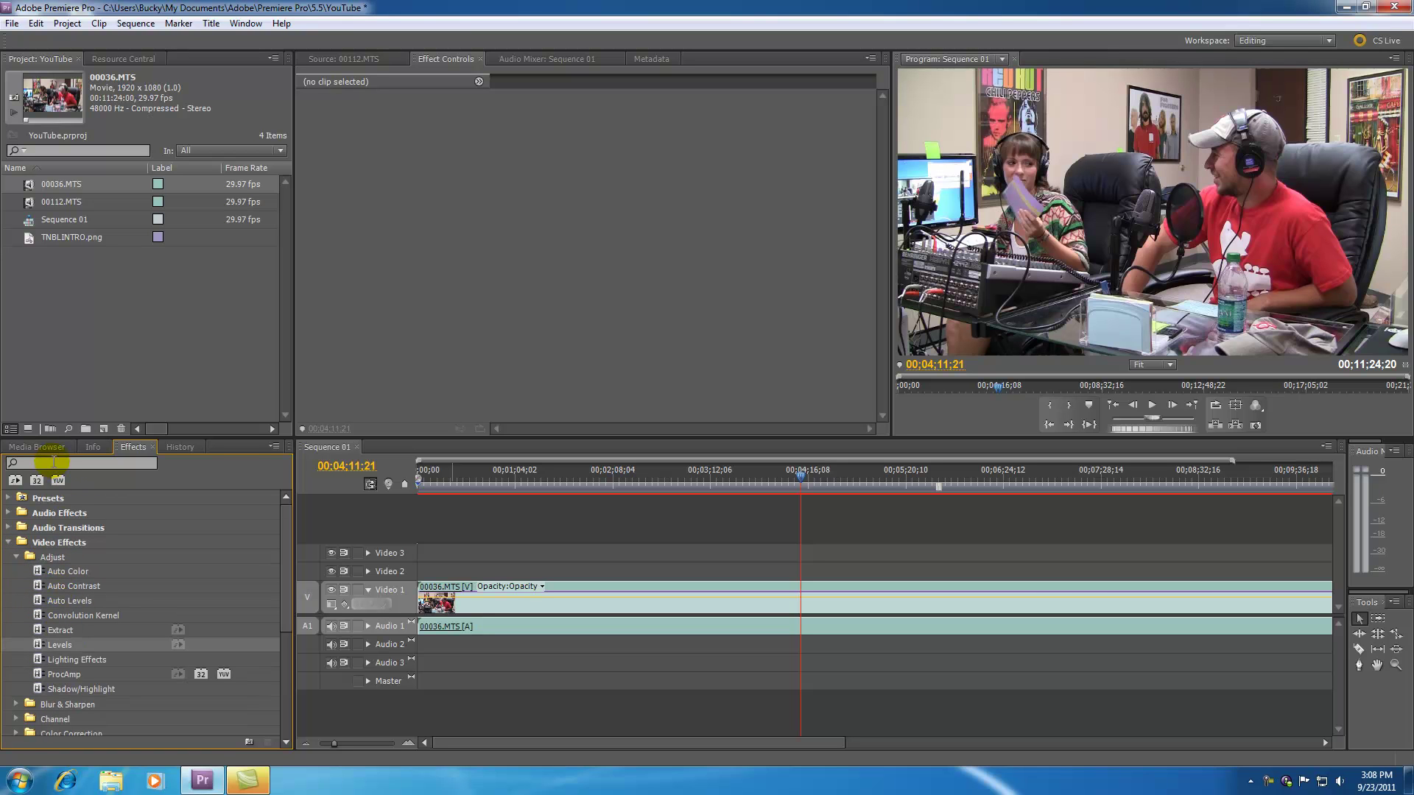
click(16, 558)
click(8, 543)
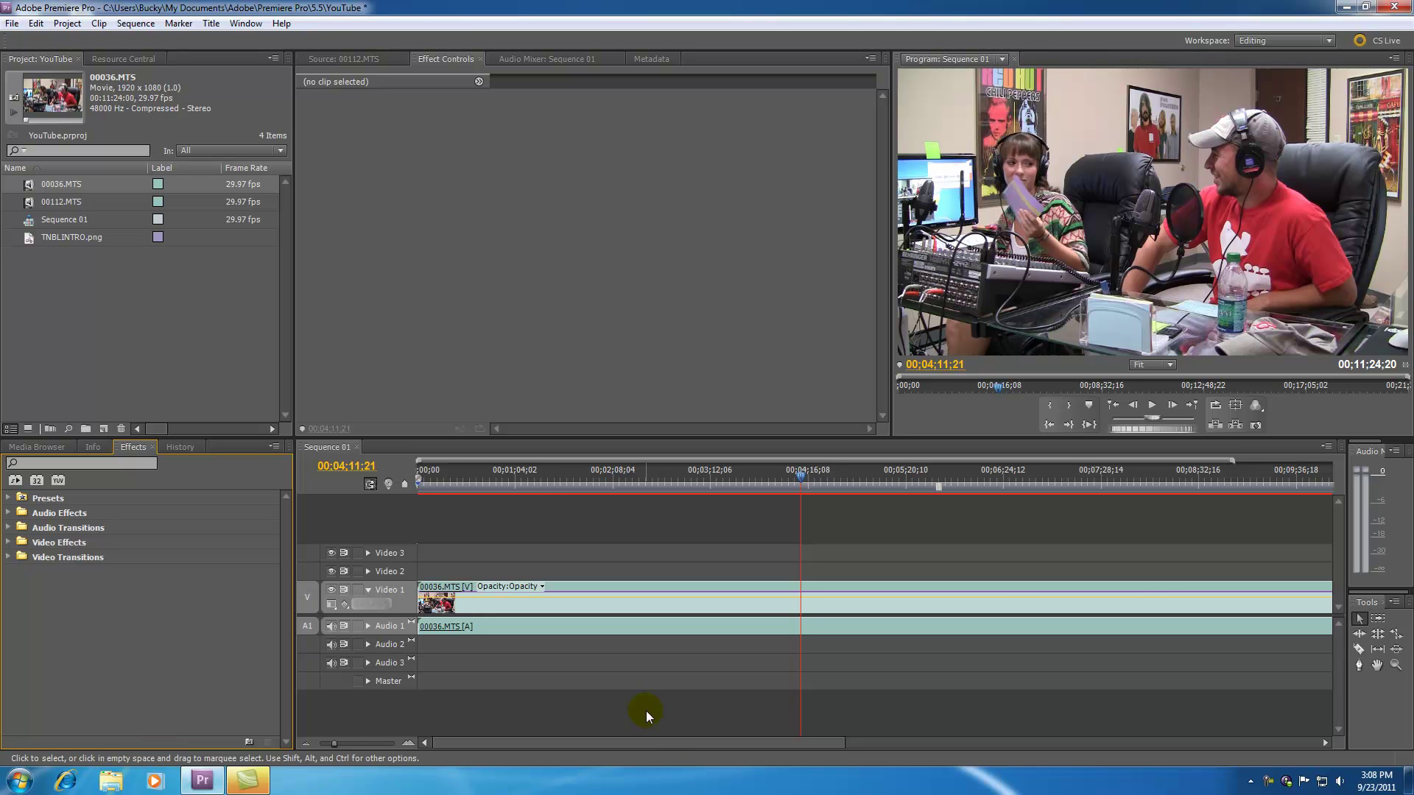
drag(801, 477, 835, 478)
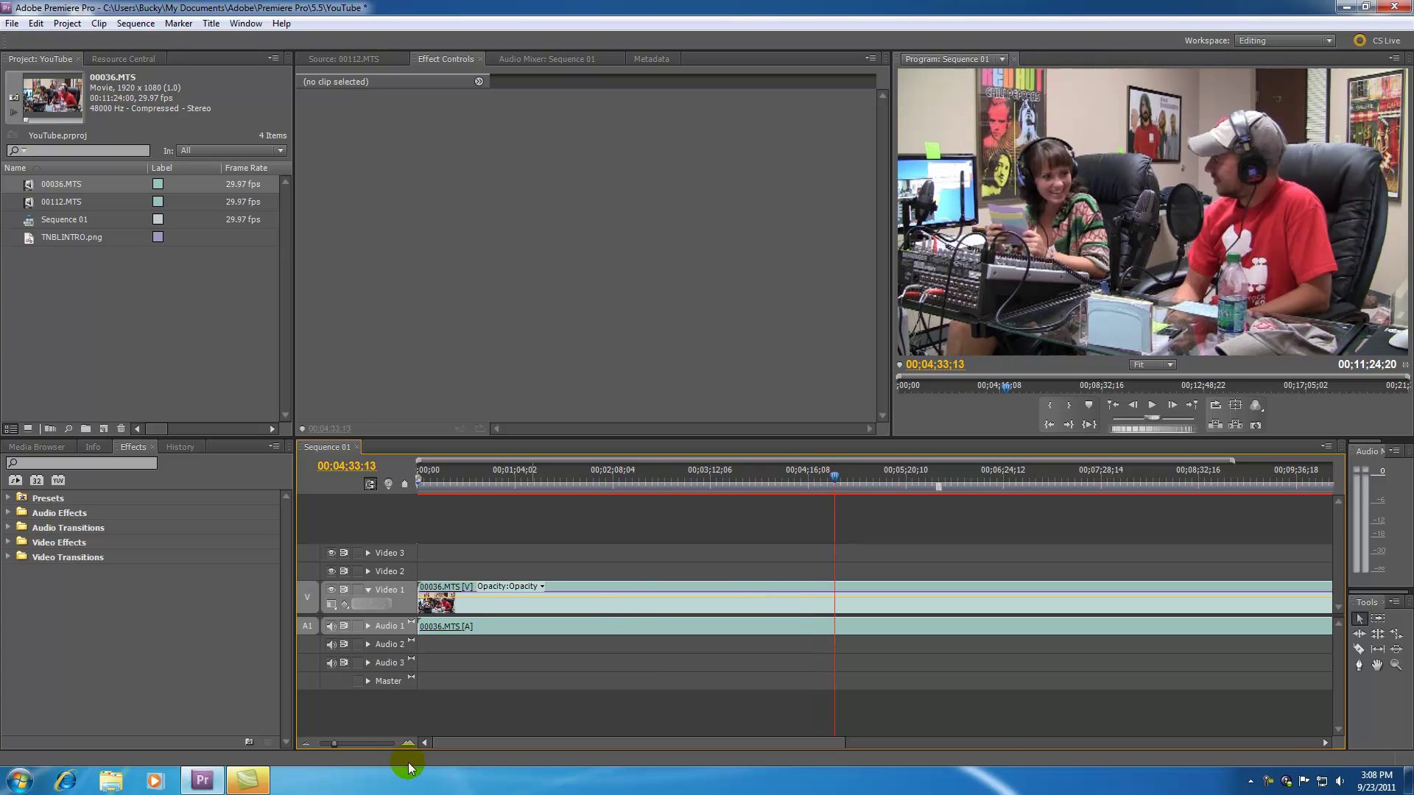
drag(333, 744, 322, 746)
drag(895, 477, 899, 477)
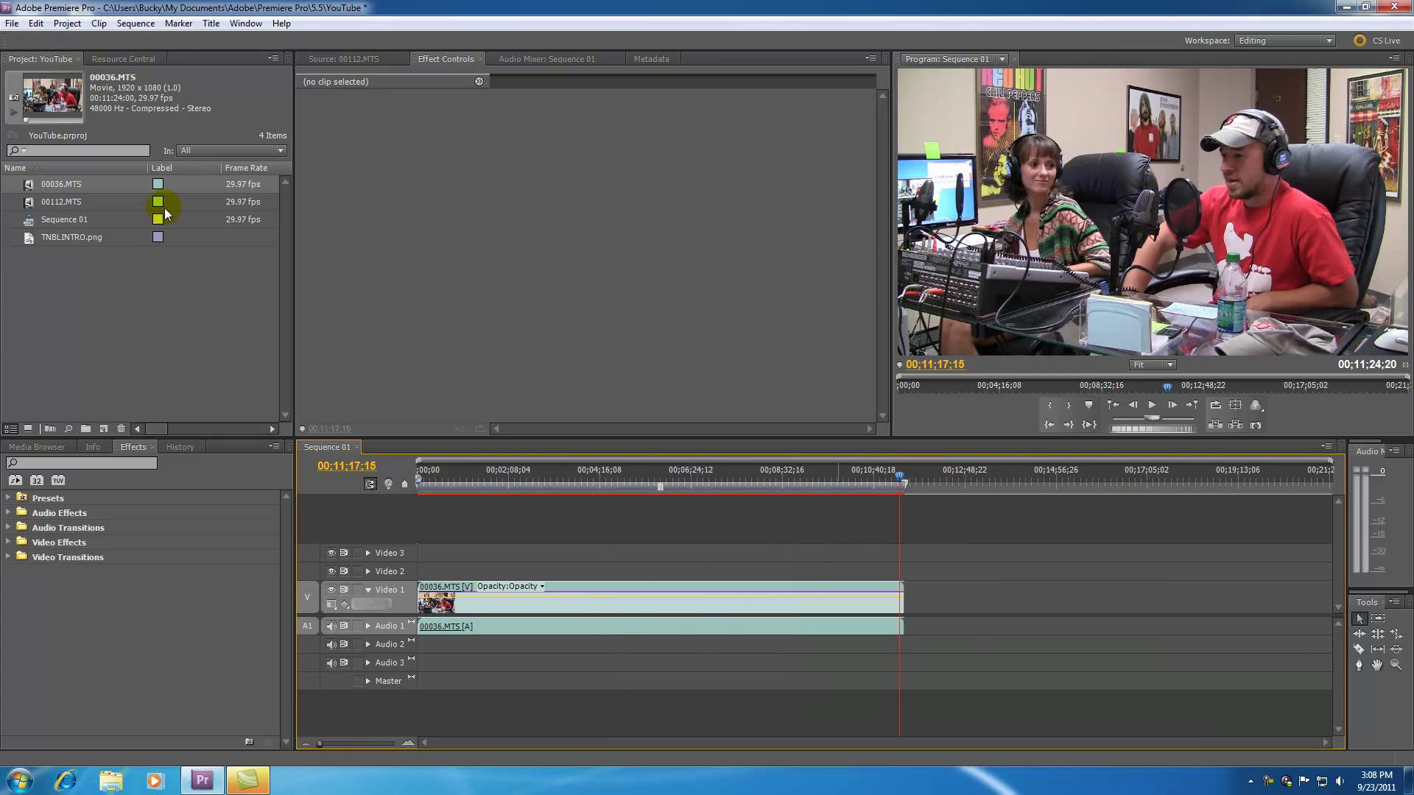
drag(44, 237, 905, 598)
click(903, 471)
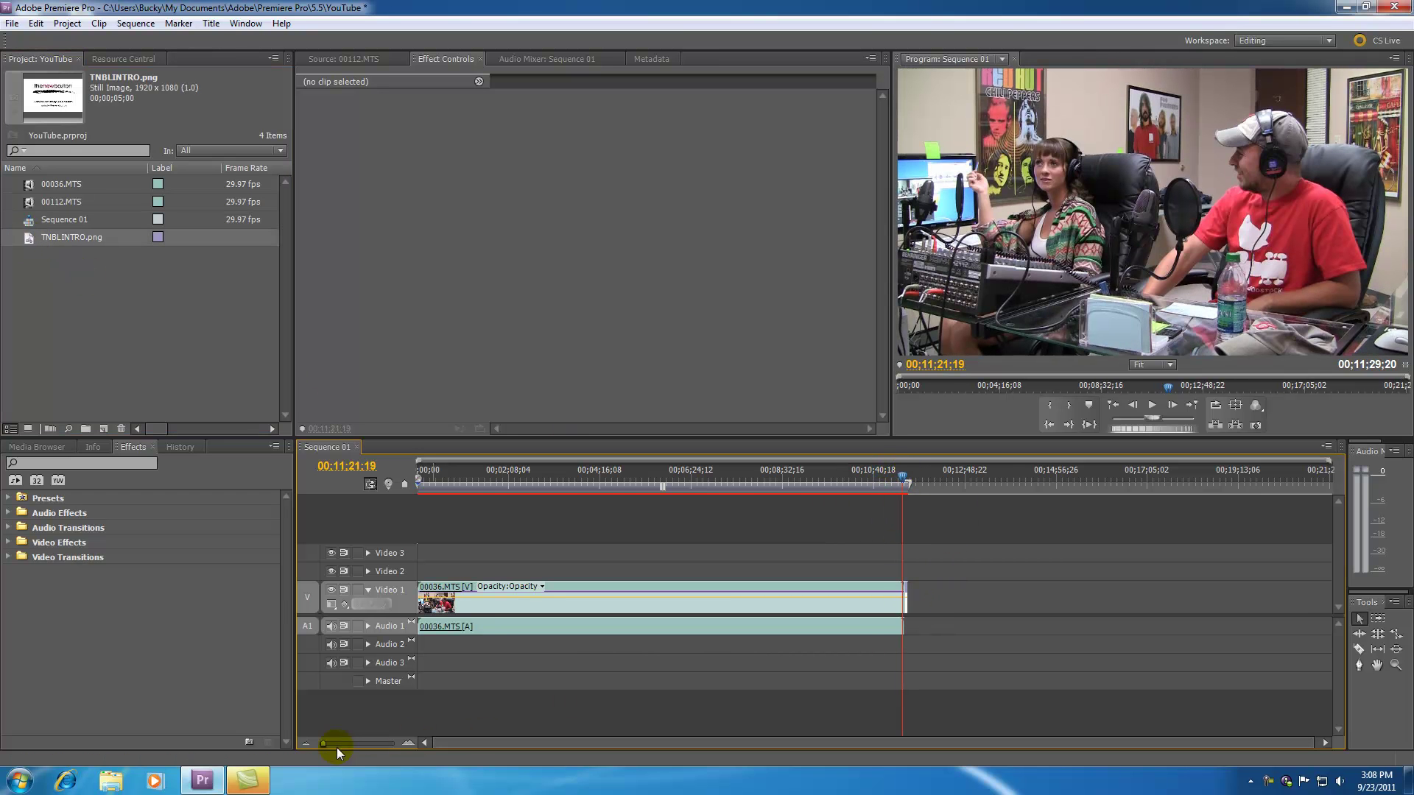
drag(324, 742, 360, 743)
key(space)
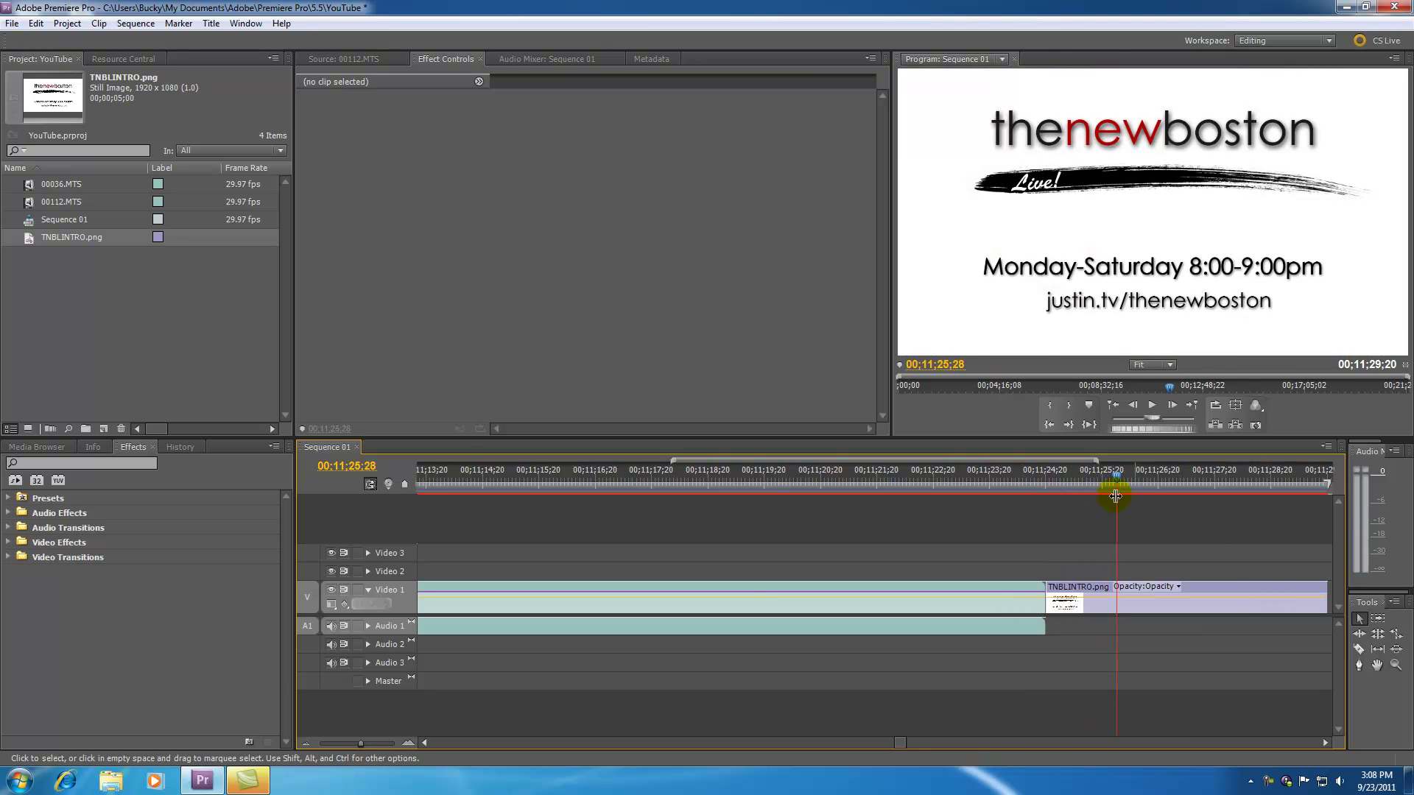
click(1019, 479)
drag(1019, 479, 991, 483)
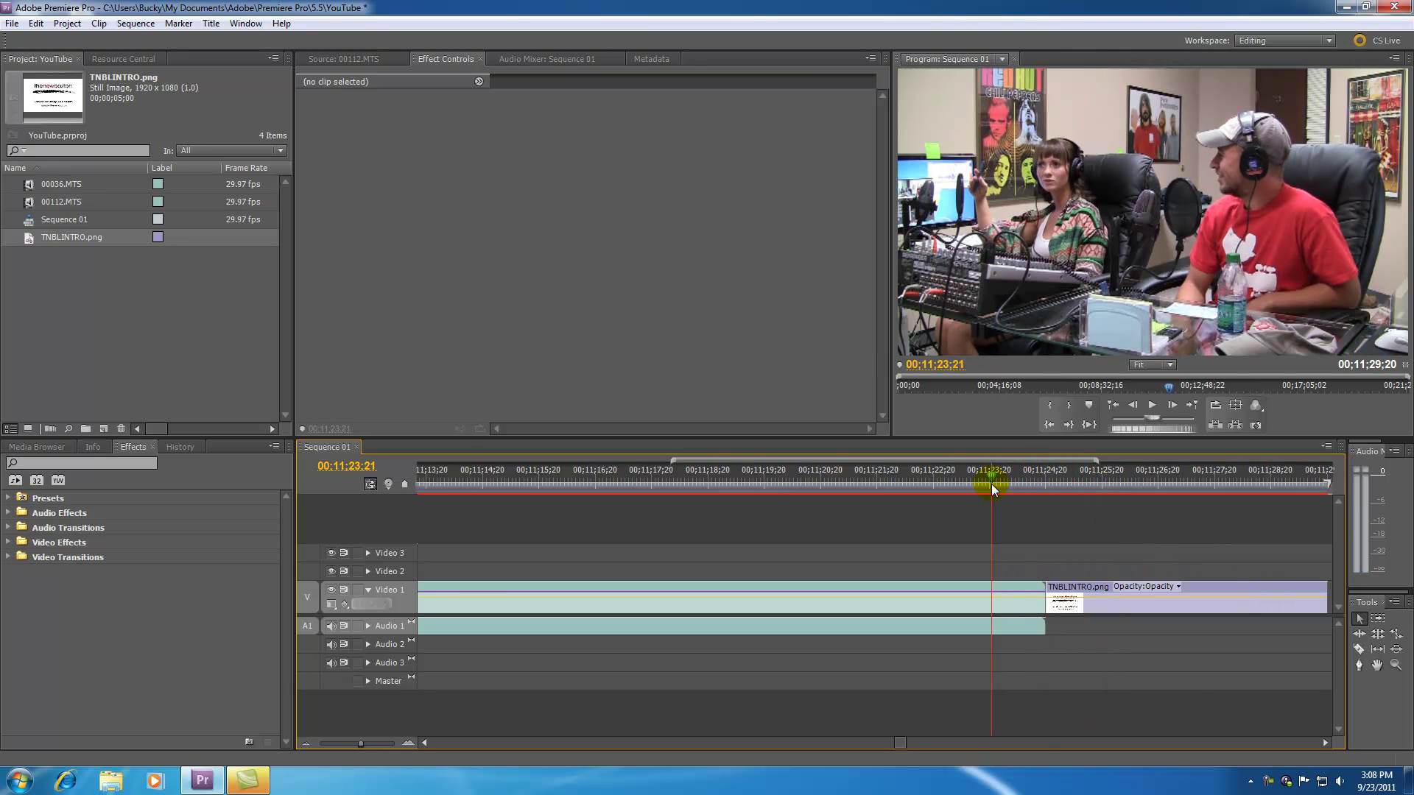
key(space)
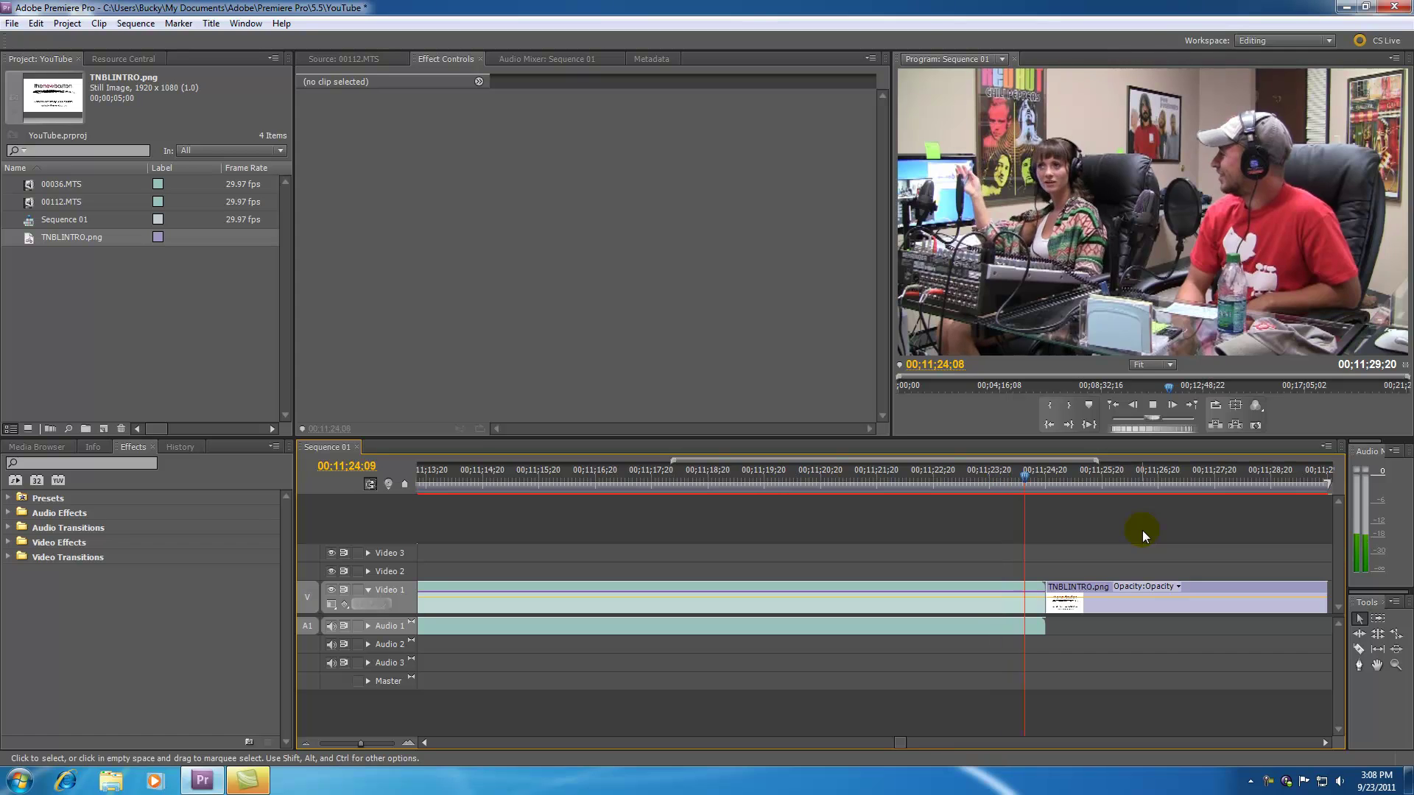
key(space)
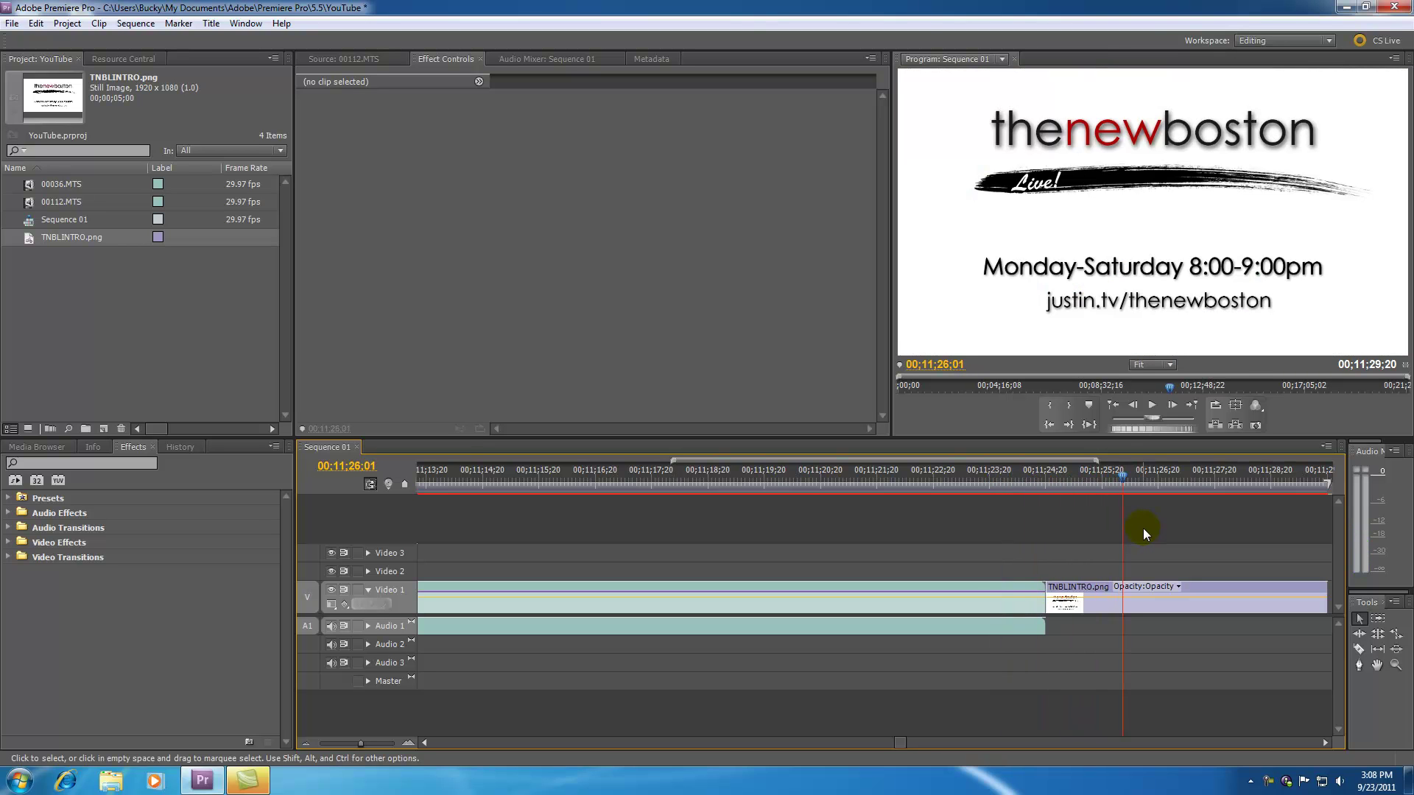
drag(1113, 478, 900, 516)
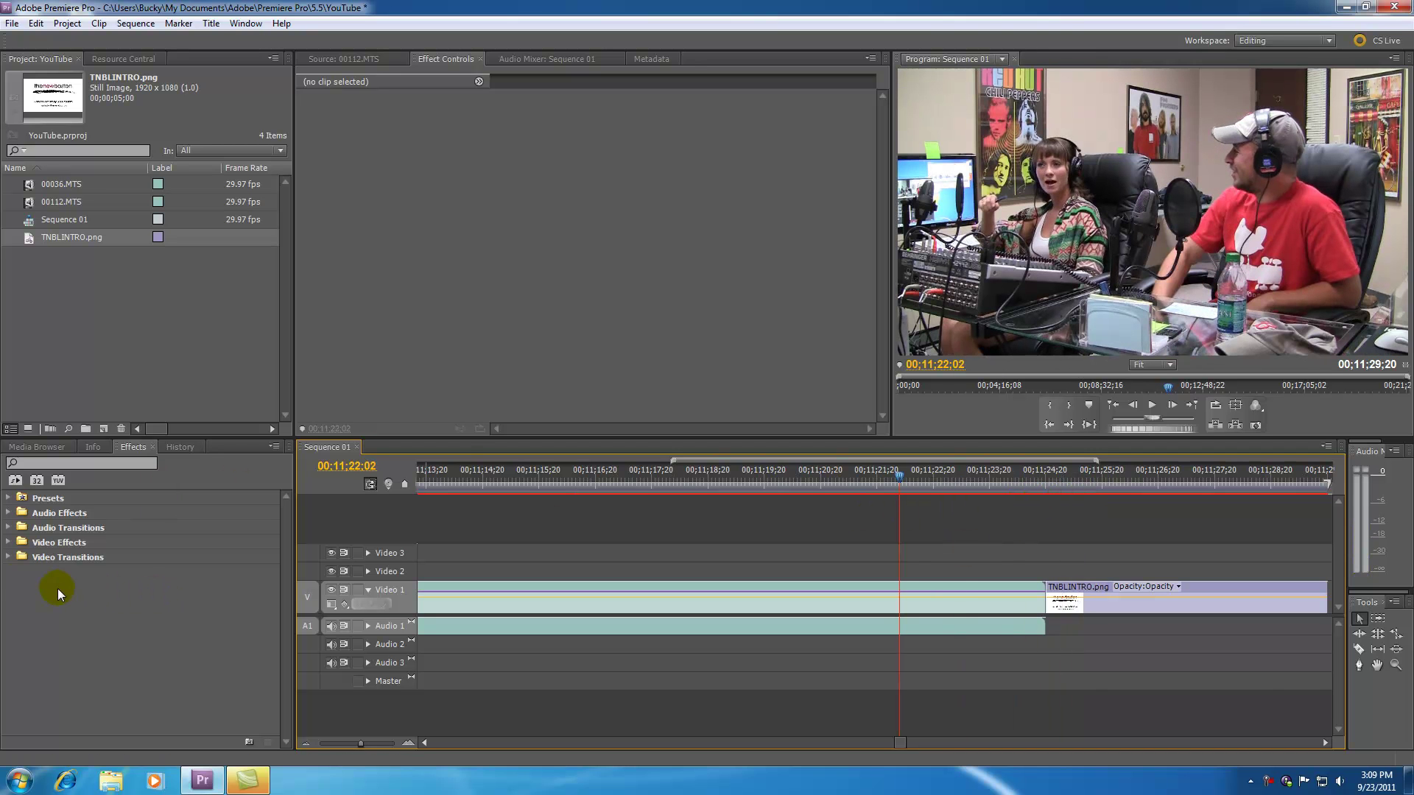
Drag Page Peel onto the cut before TNBLINTRO.png on Video 1, then cue a preview.
click(9, 558)
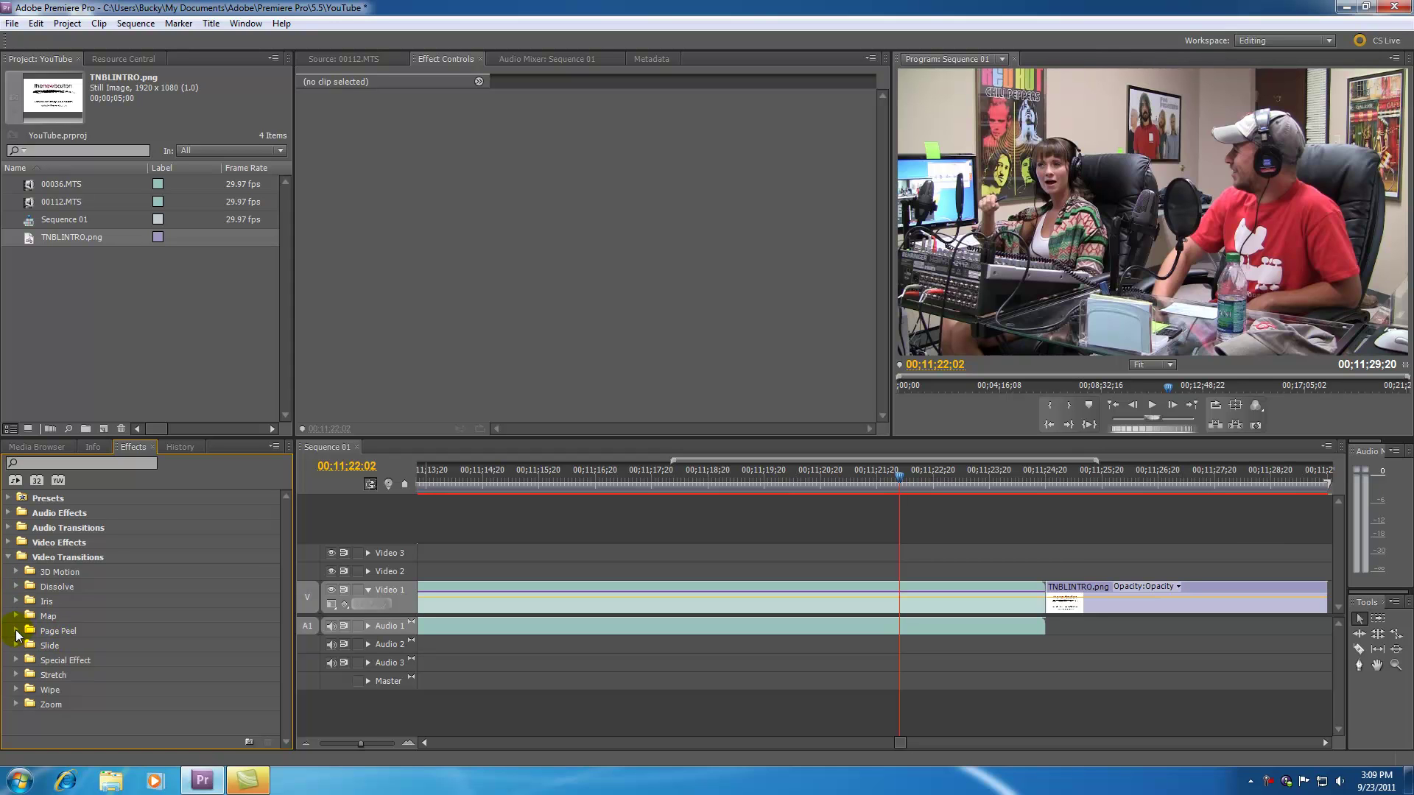
click(16, 632)
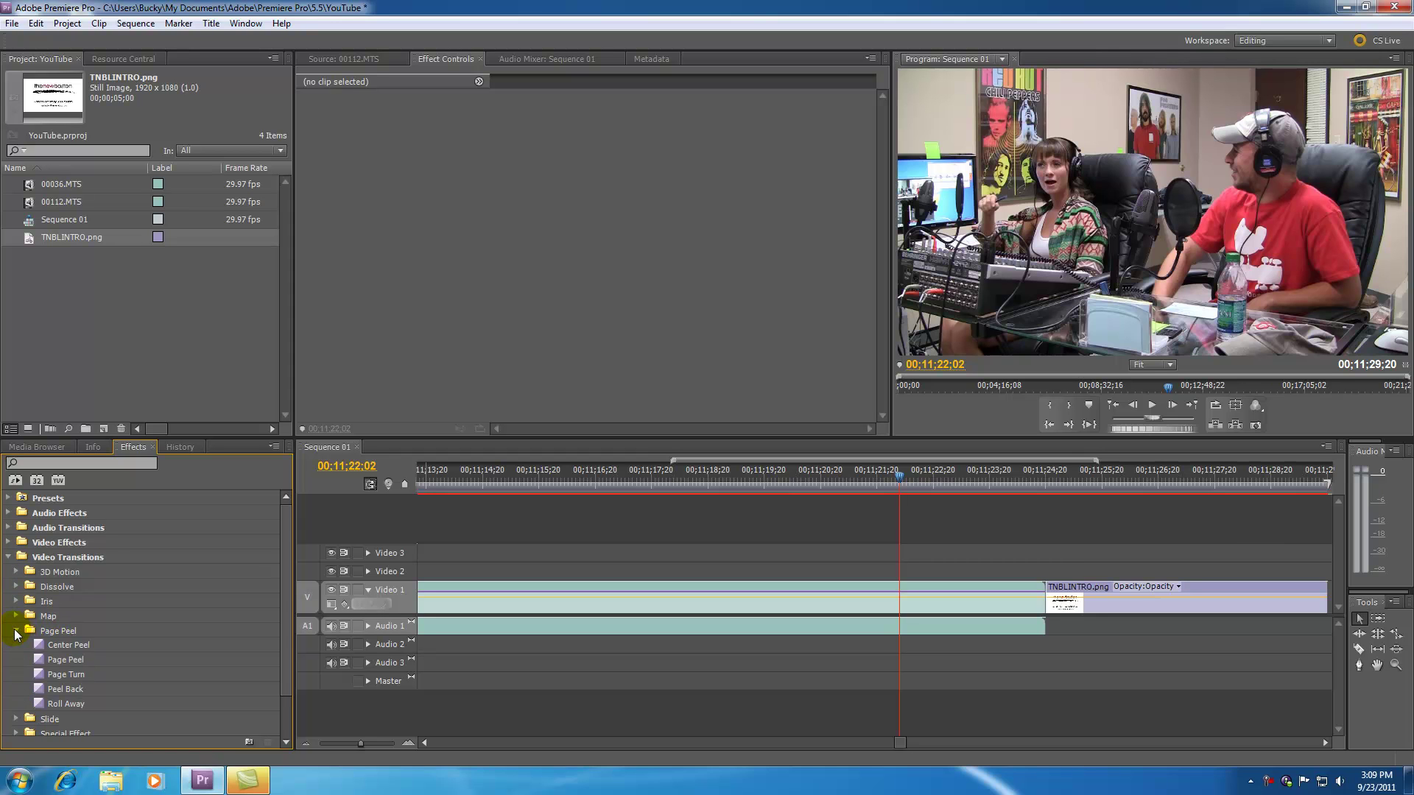
click(42, 661)
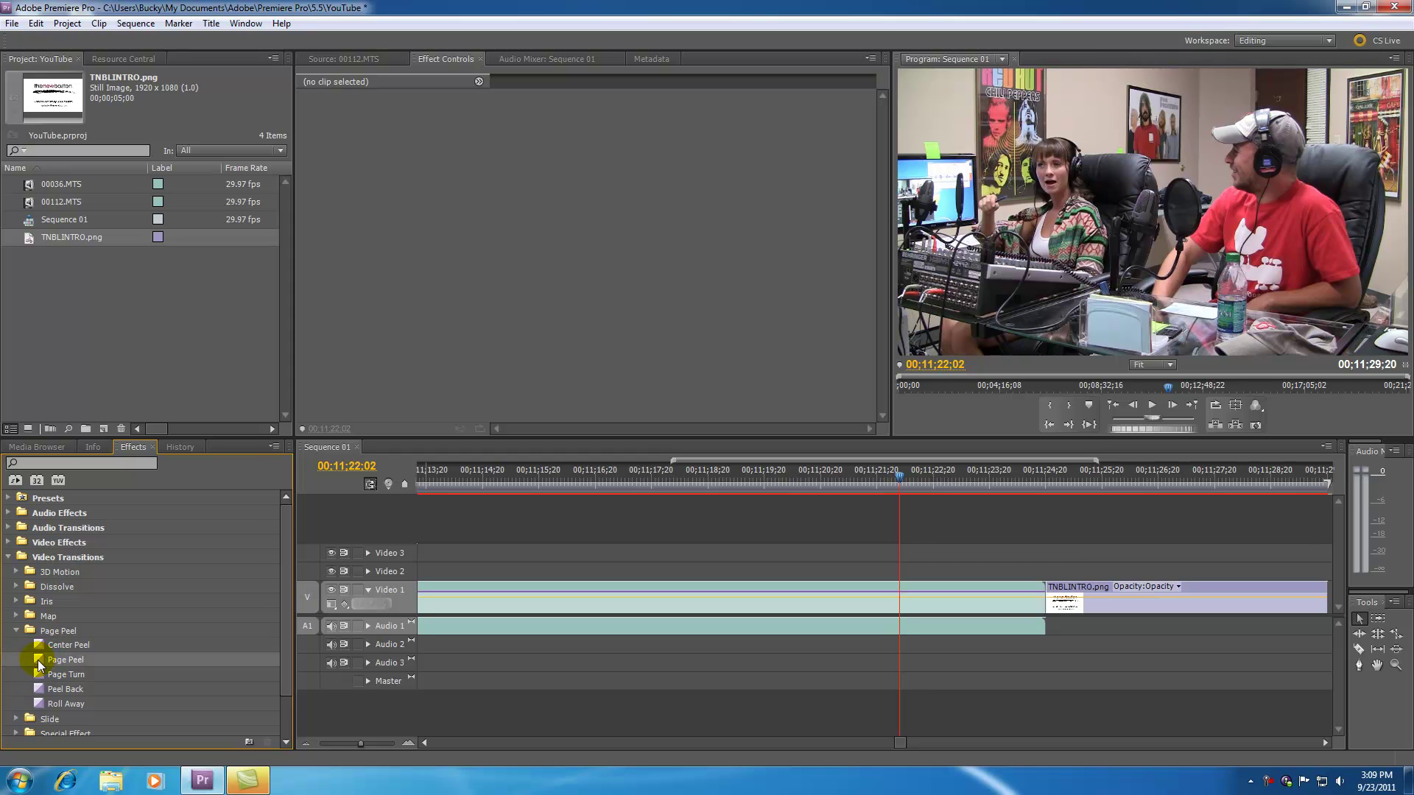
drag(41, 663, 964, 543)
mouse_move(1028, 589)
mouse_down()
mouse_move(1046, 593)
mouse_move(1019, 597)
mouse_move(1038, 595)
mouse_up()
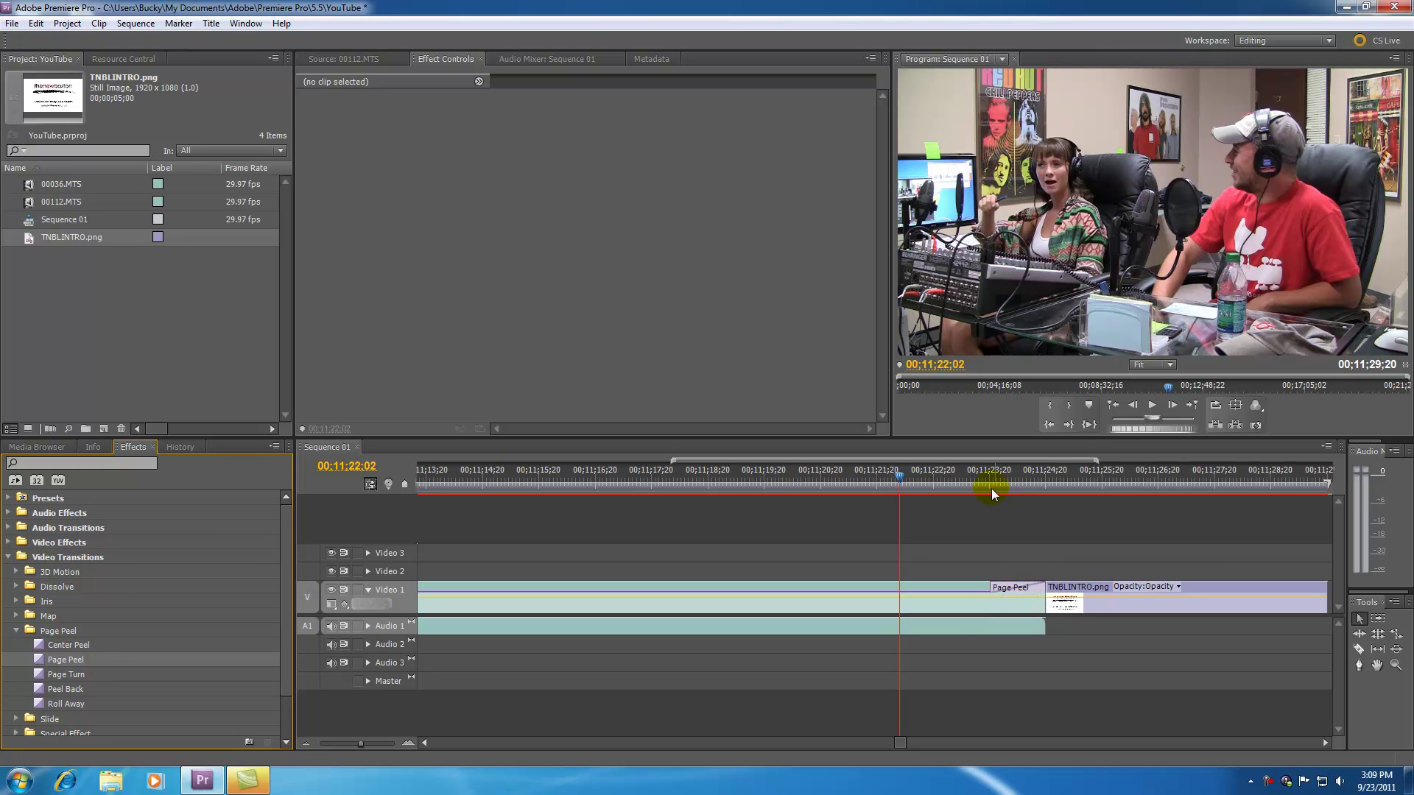
drag(976, 477, 939, 500)
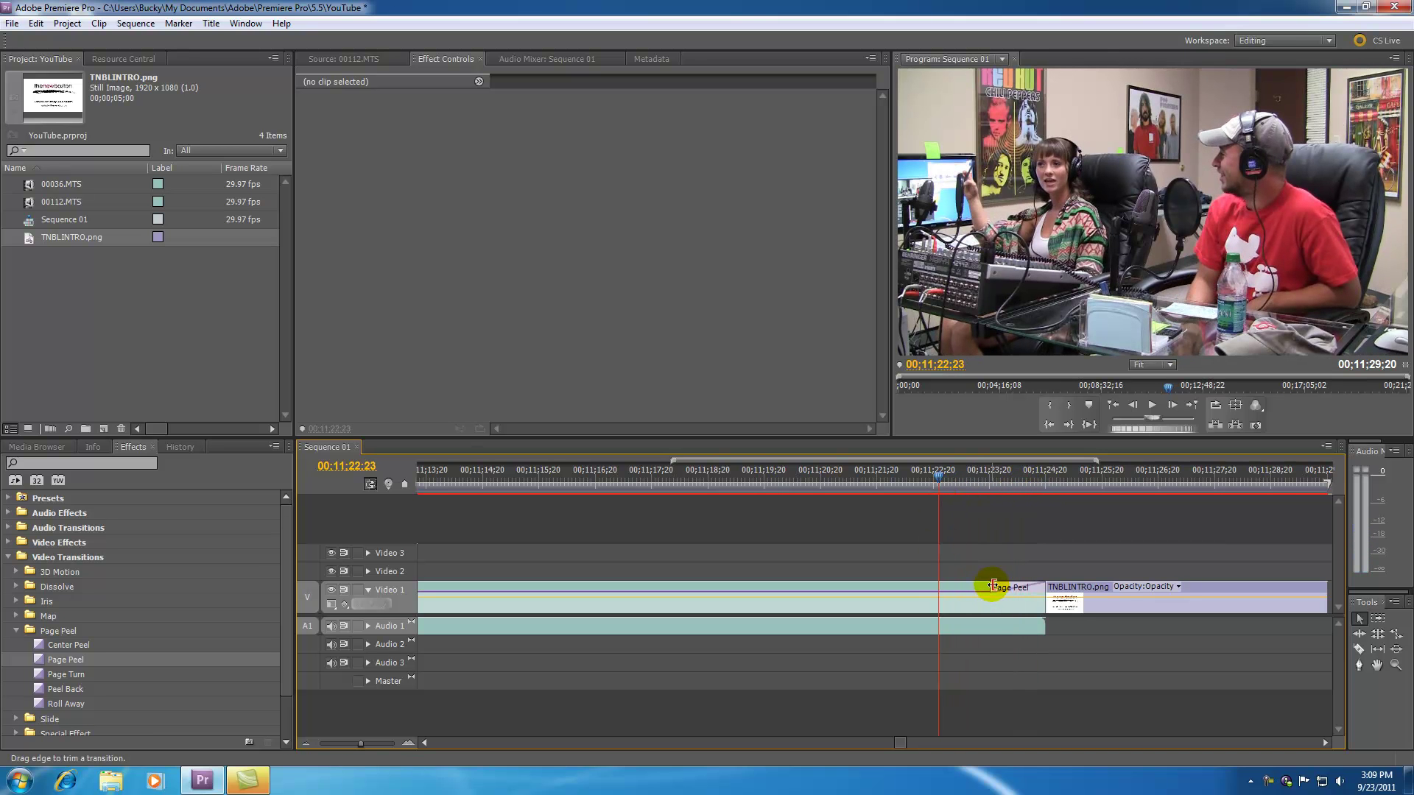
Preview Page Peel, drag its left edge earlier to lengthen it, and replay it.
key(space)
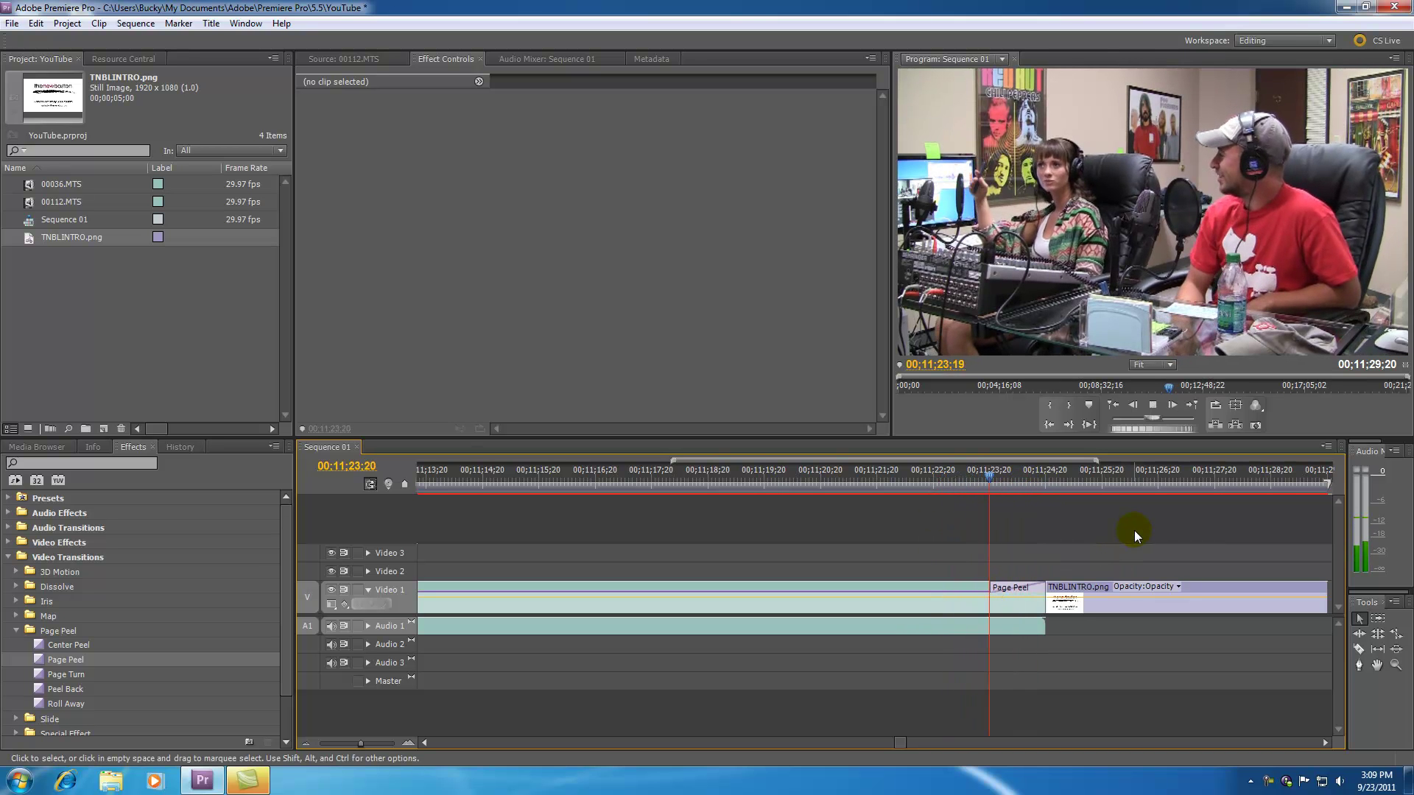
key(space)
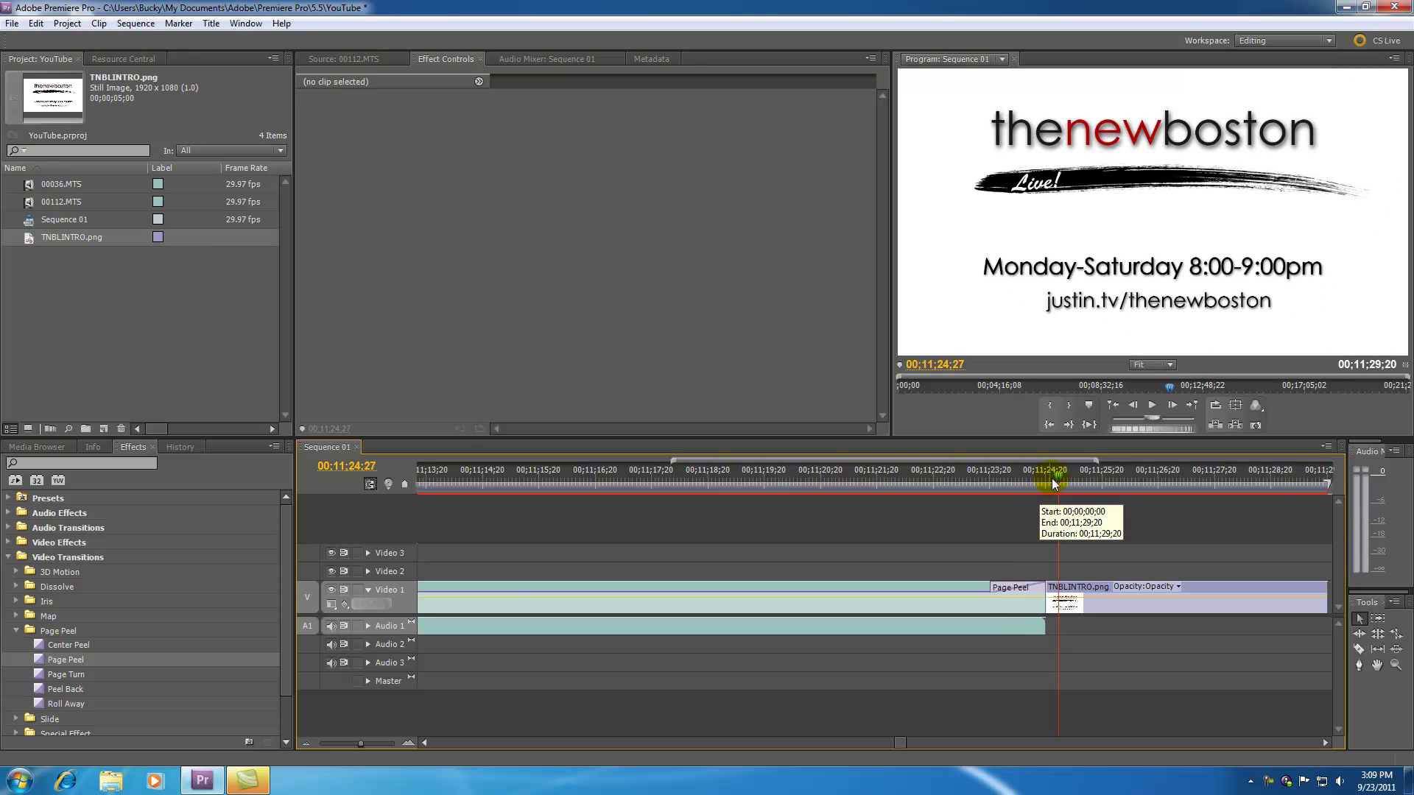
drag(1041, 483, 897, 489)
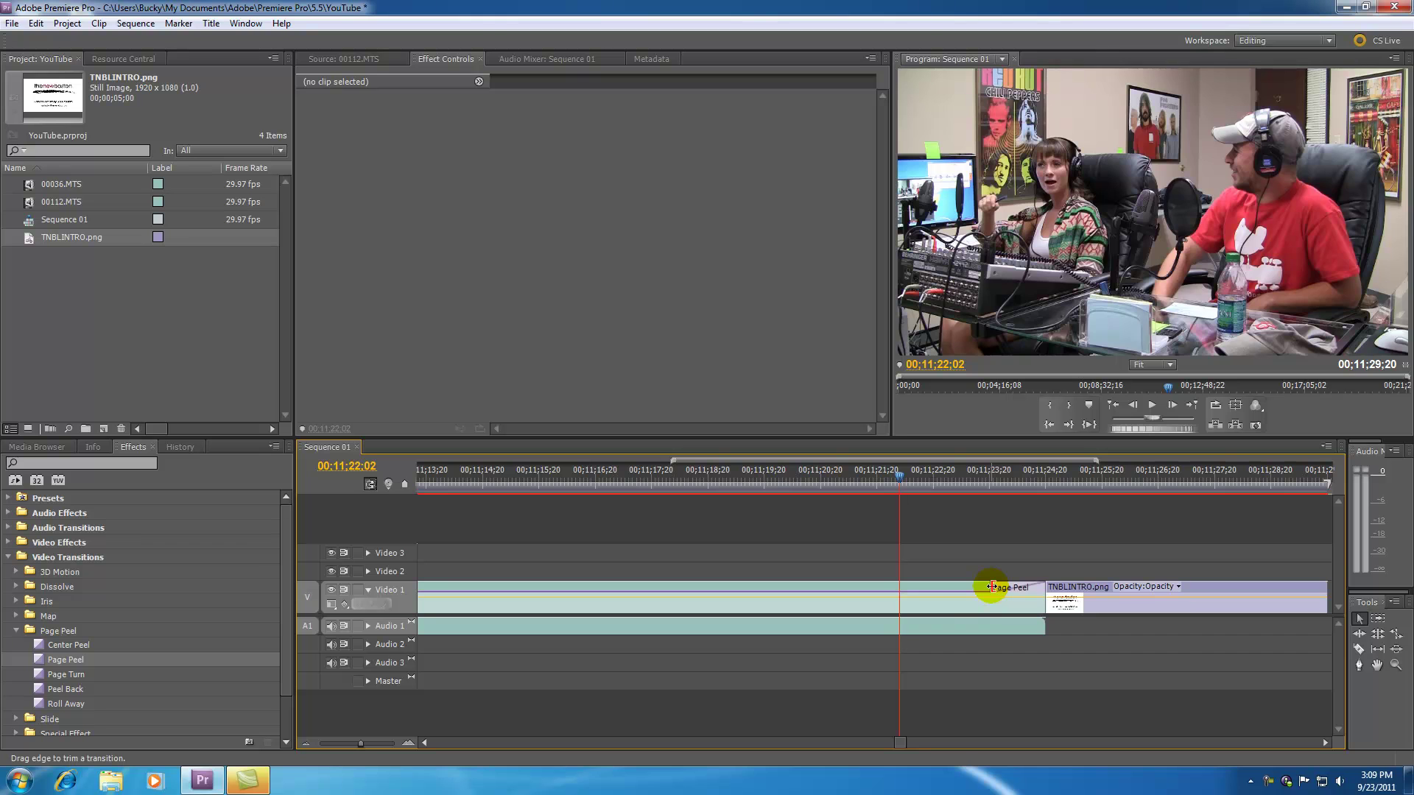
drag(991, 587, 929, 586)
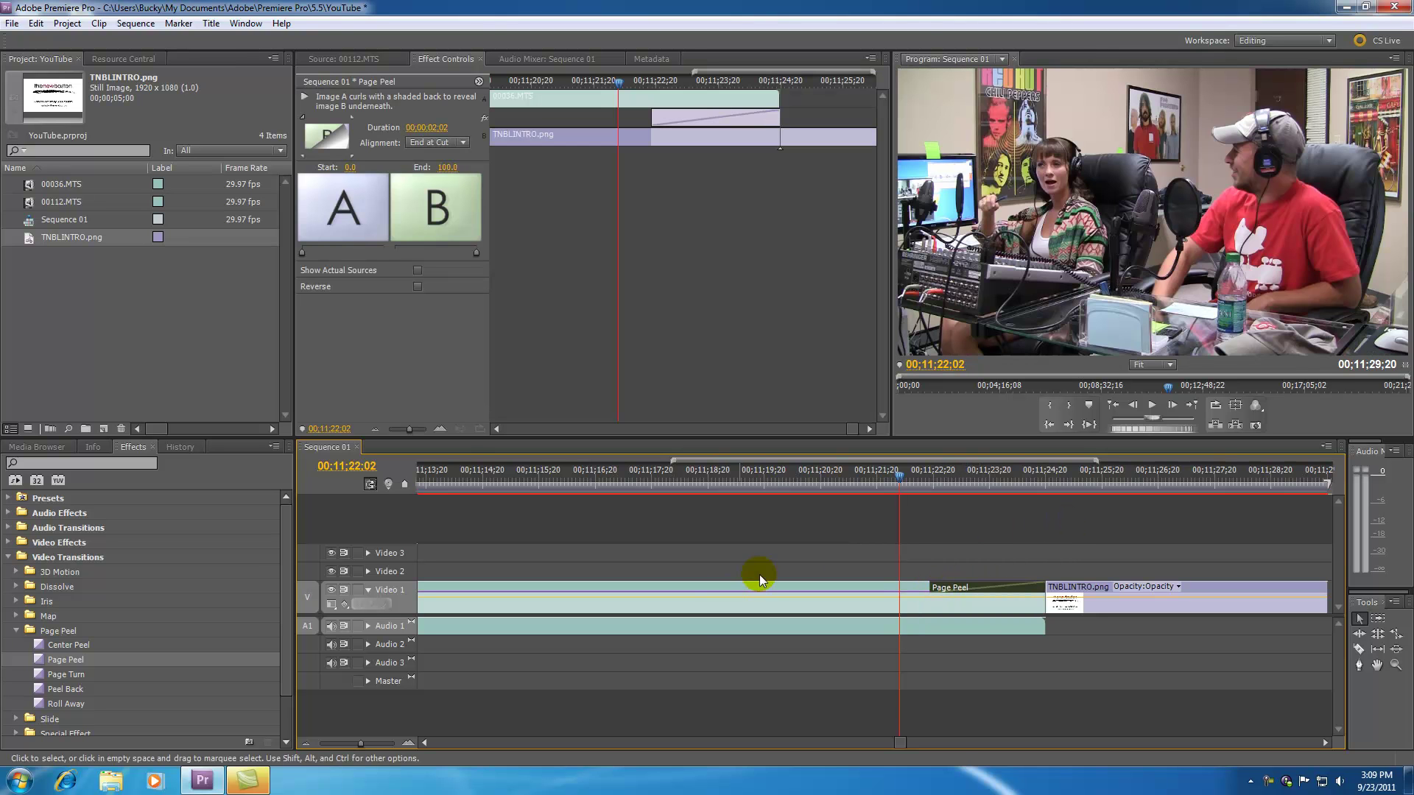
click(926, 510)
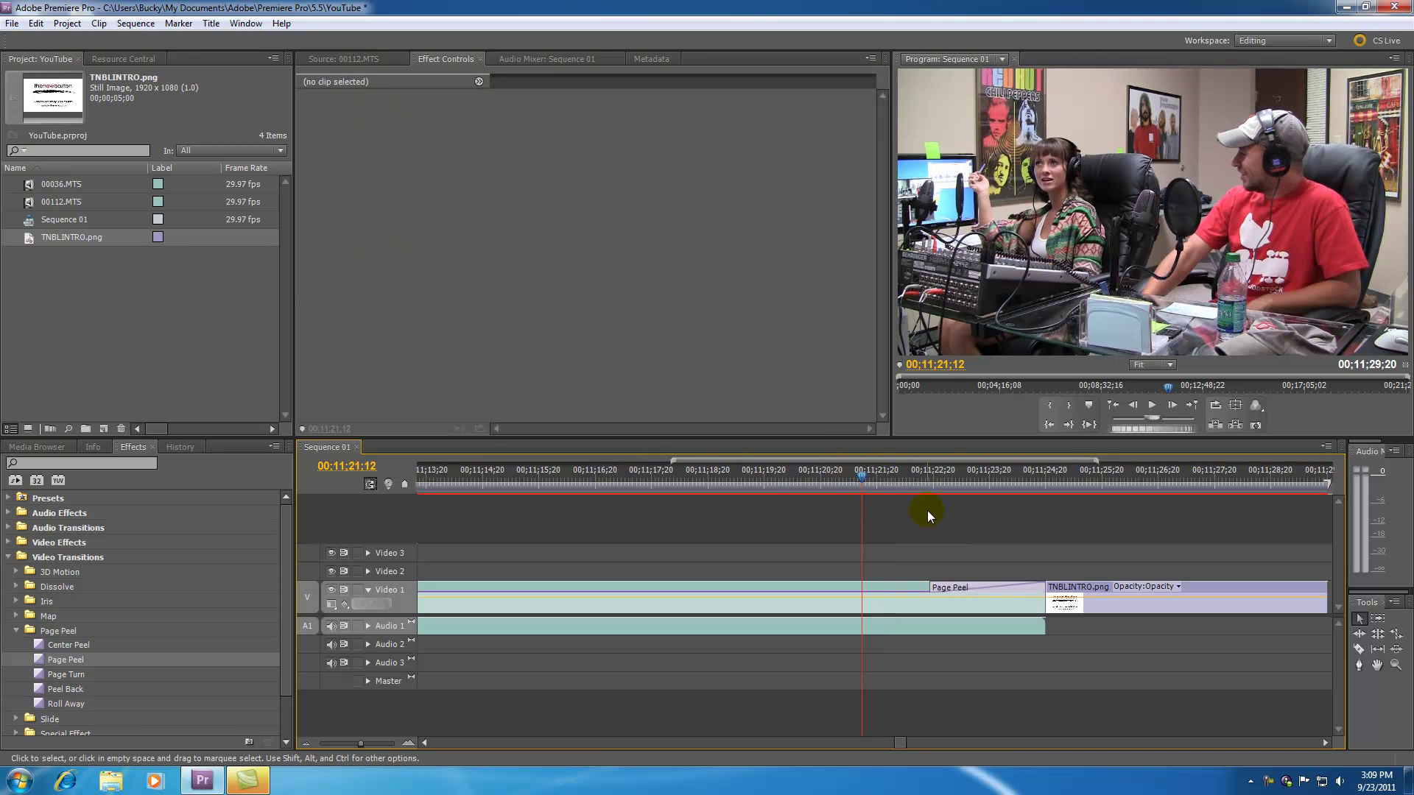
key(space)
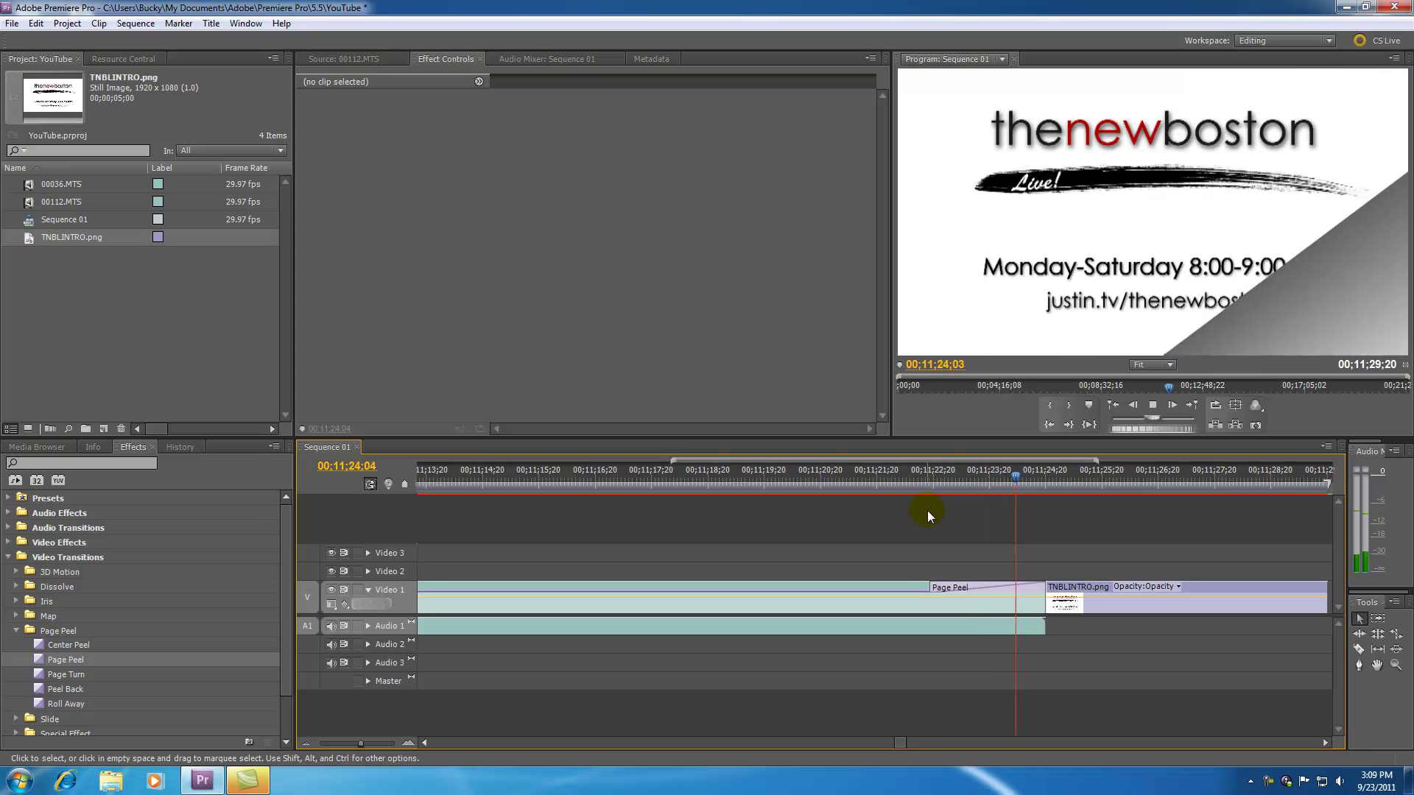
key(space)
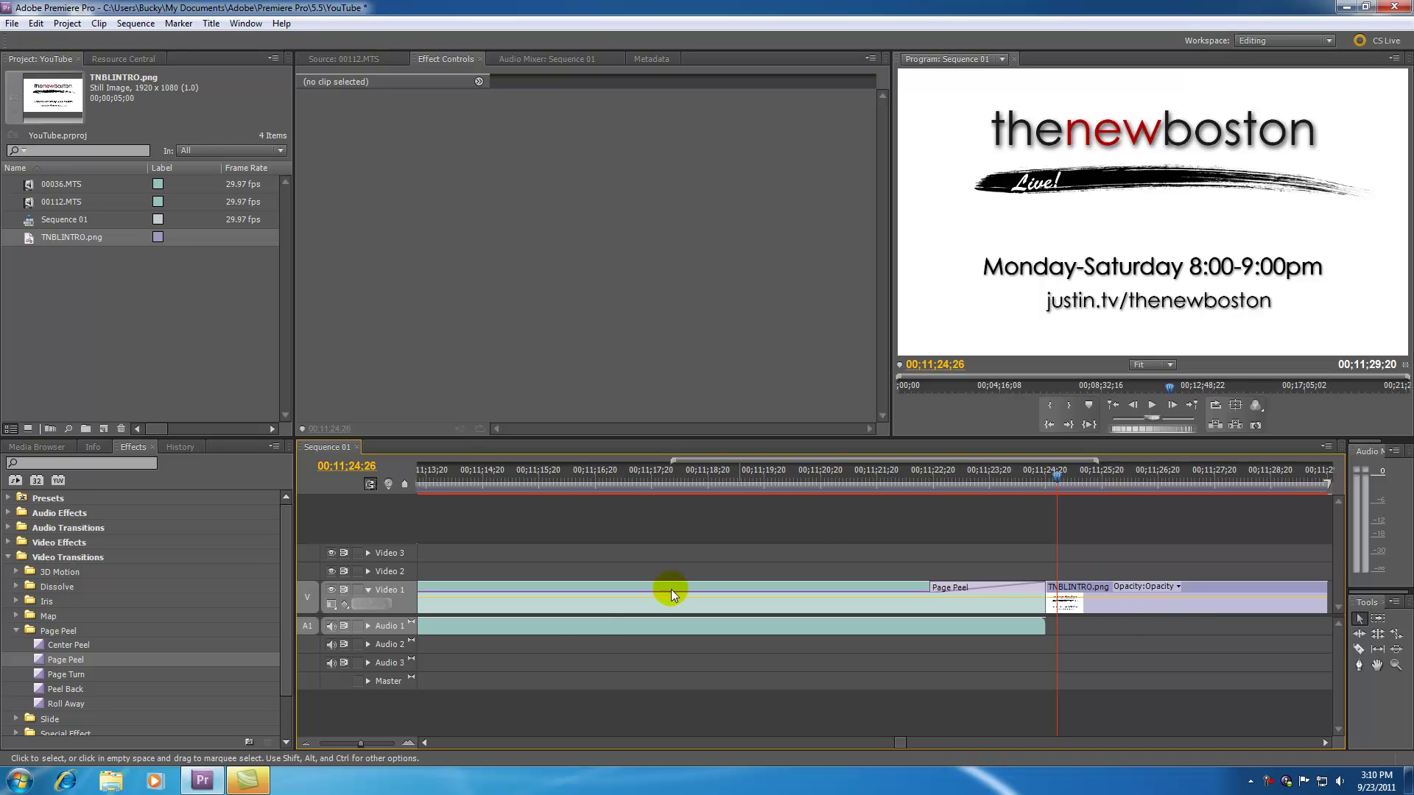
click(9, 557)
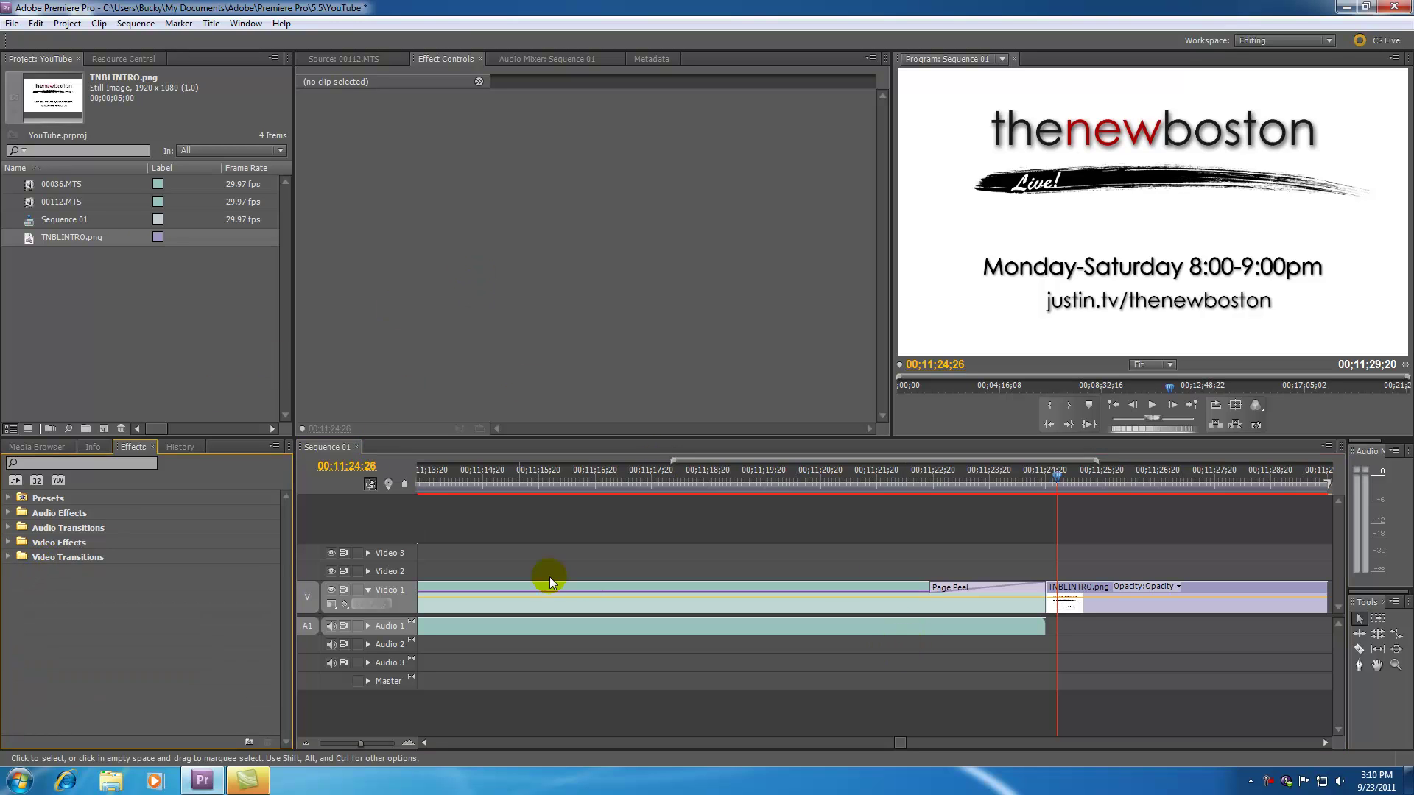
Select 00036.MTS and expand, then collapse, its Opacity settings in Effect Controls.
click(594, 584)
click(302, 128)
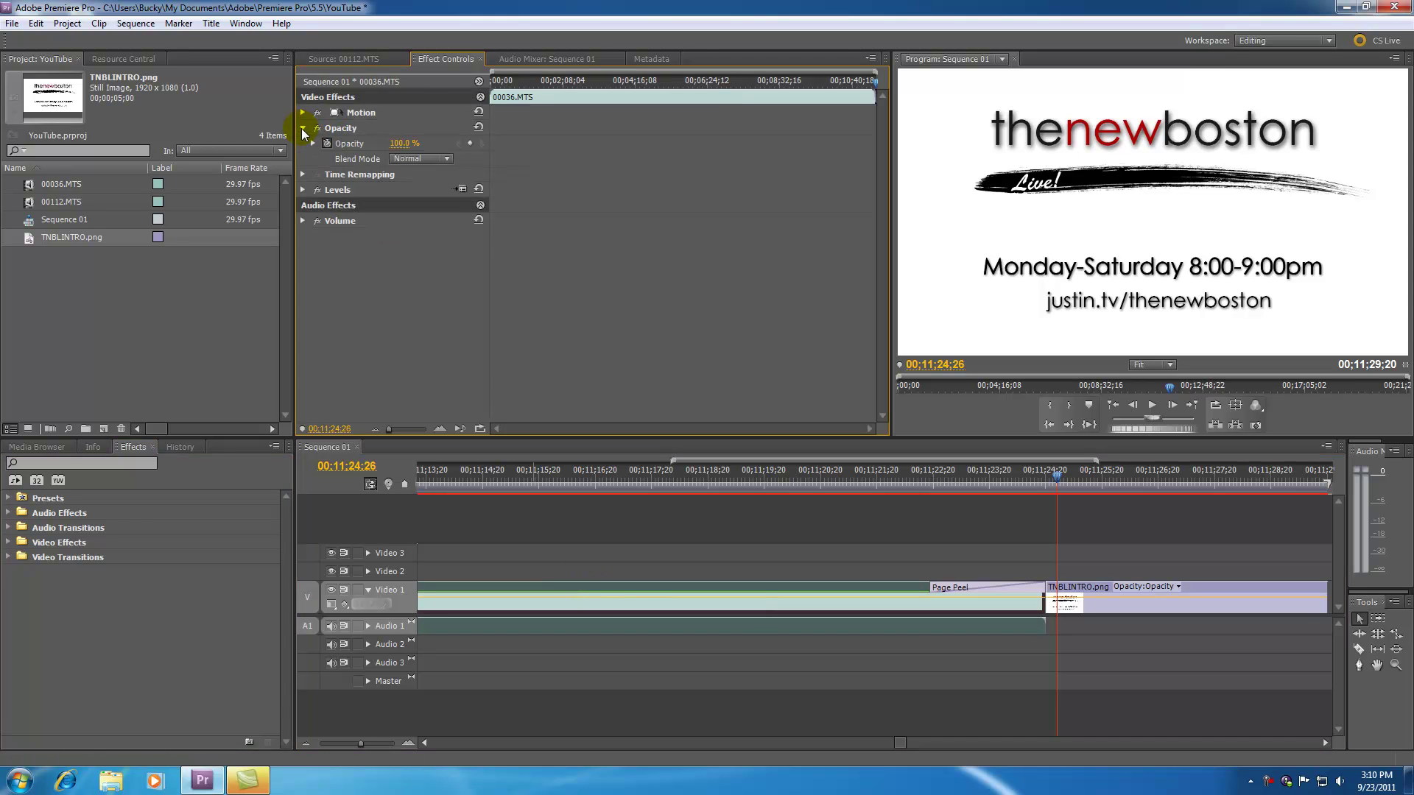
click(302, 129)
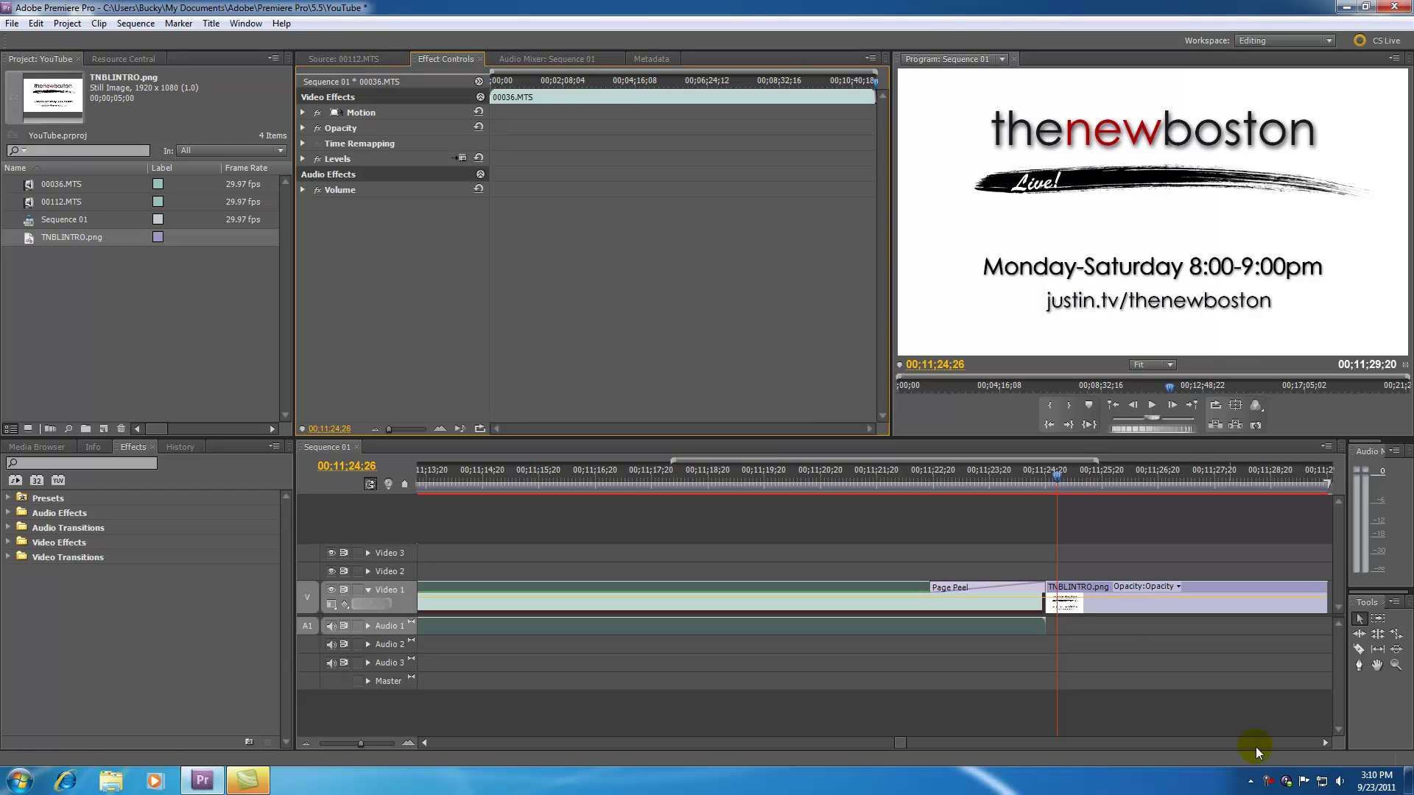
right_click(1268, 785)
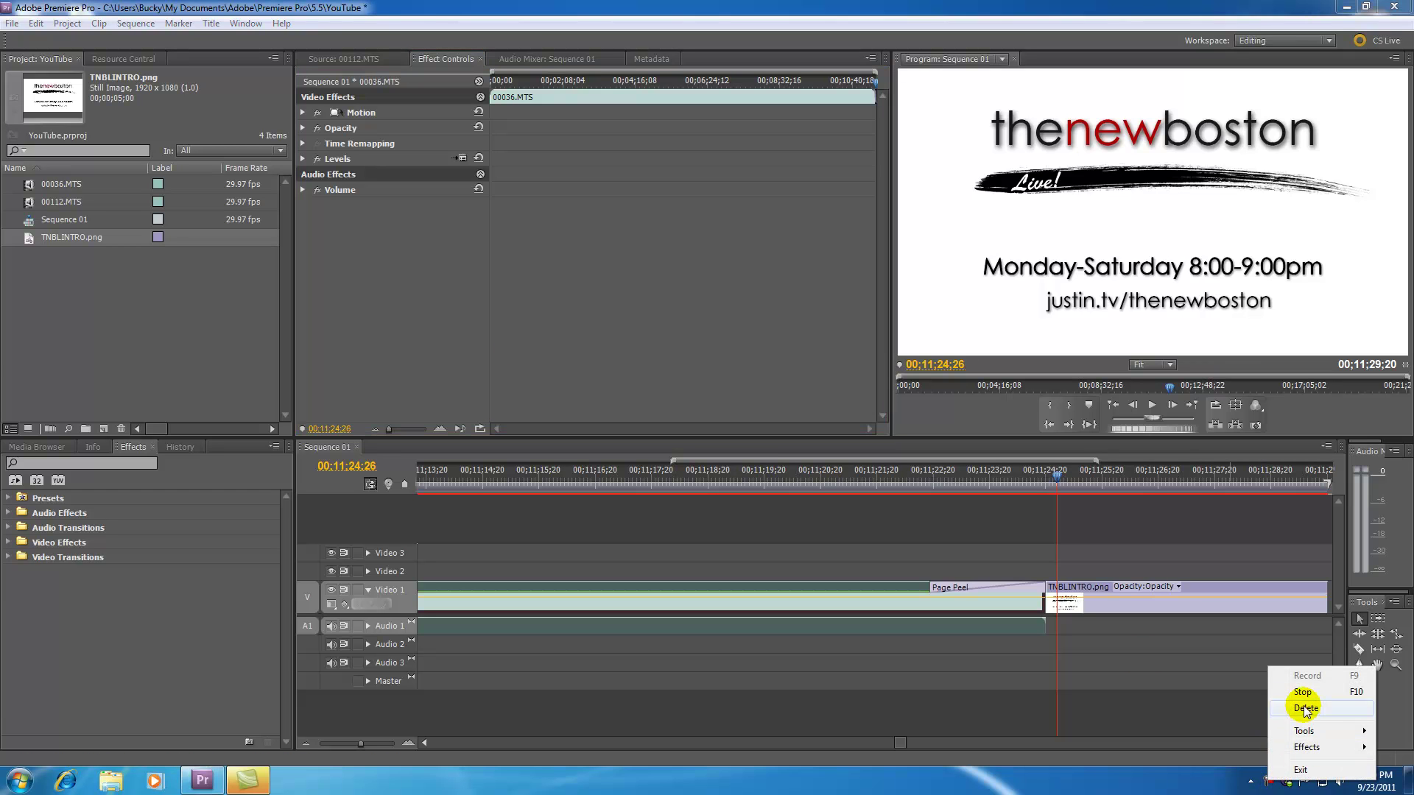